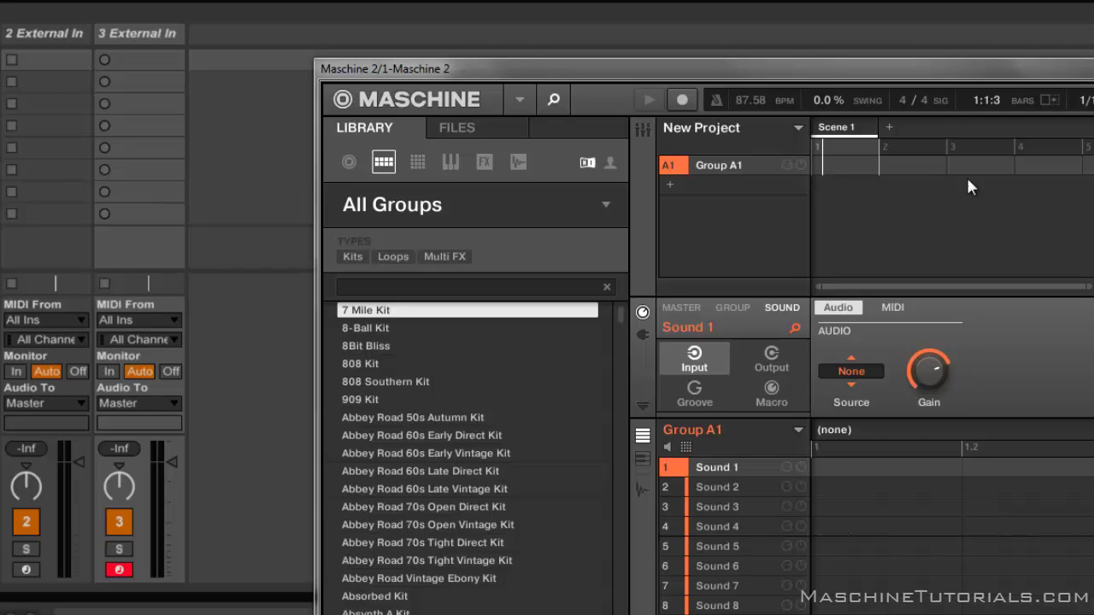
Step: Widen External Instrument tracks 2 and 3 so their full names show, and move the Maschine window clear of them
left_click_drag(93, 41, 154, 51)
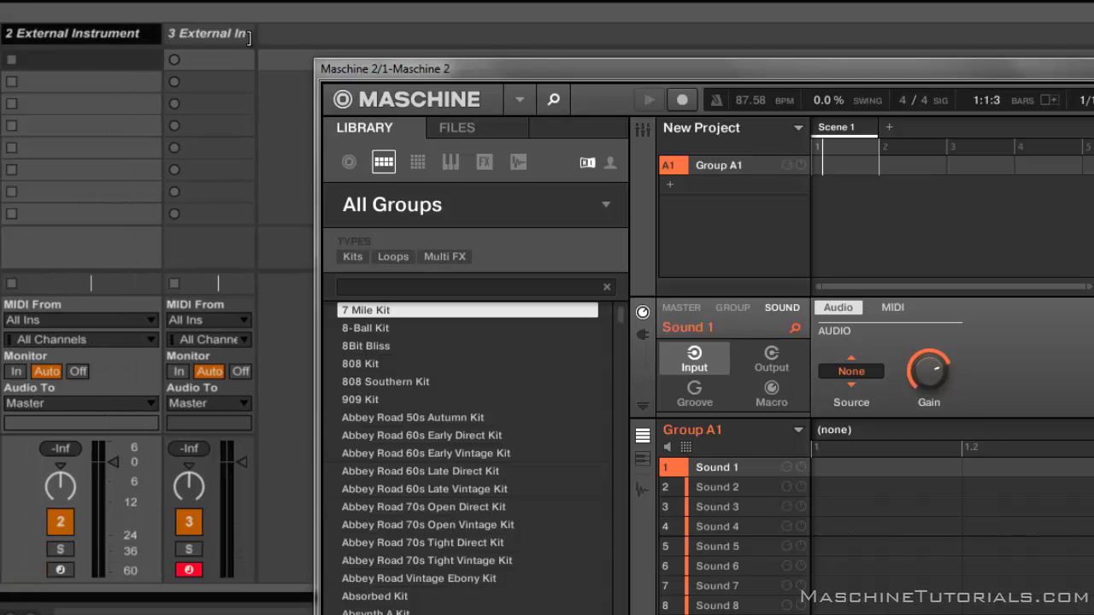
left_click_drag(259, 33, 333, 35)
left_click_drag(410, 65, 488, 23)
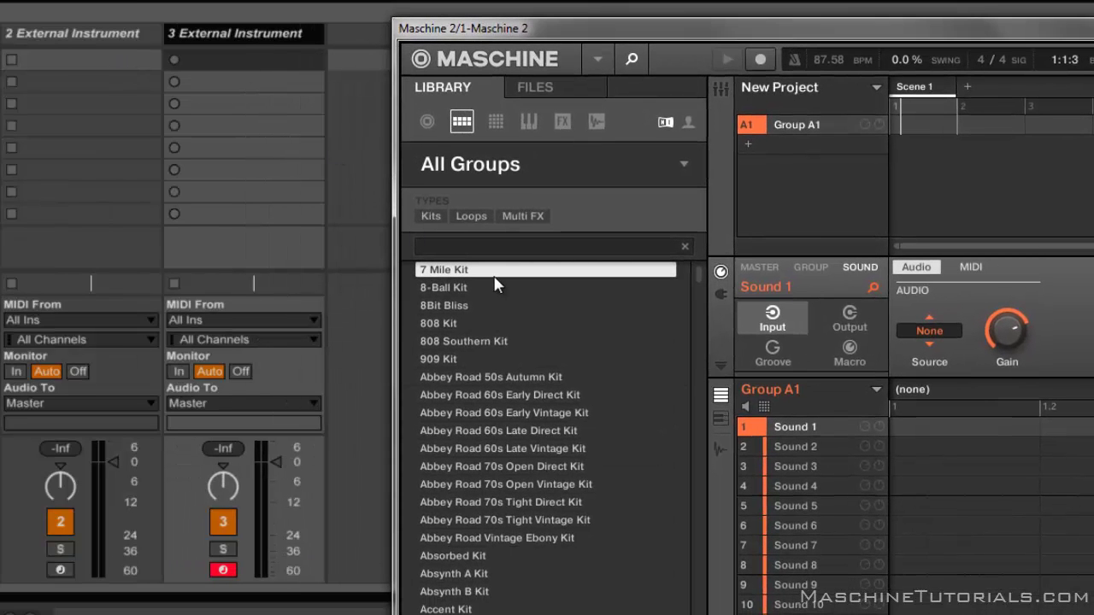
Step: Filter the group library to Urban Kit under Kits and load the All About You Kit into group A1
left_click(429, 217)
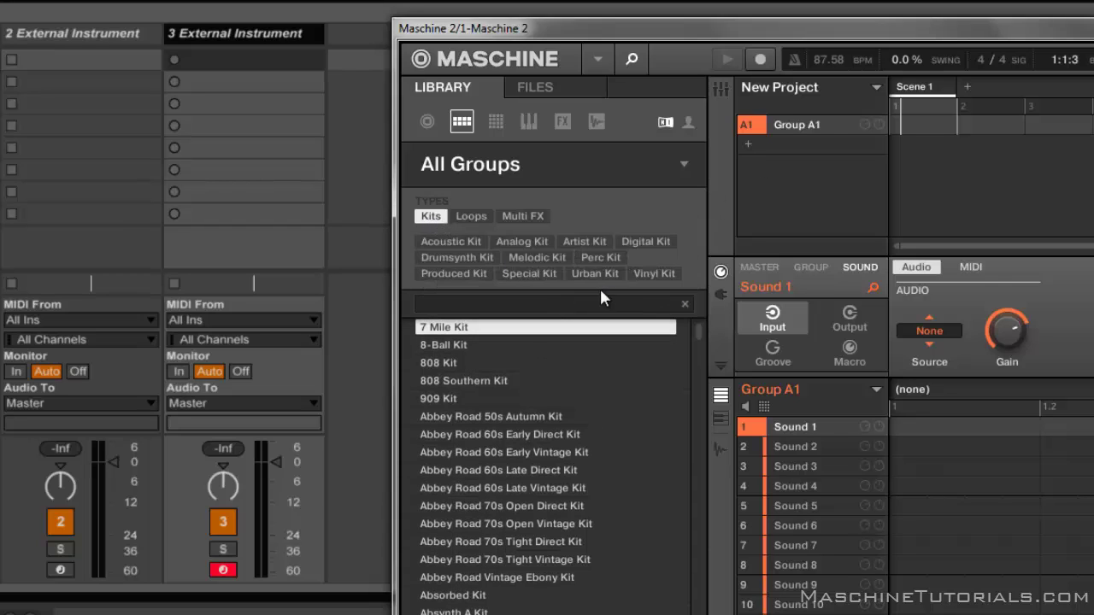
left_click(610, 272)
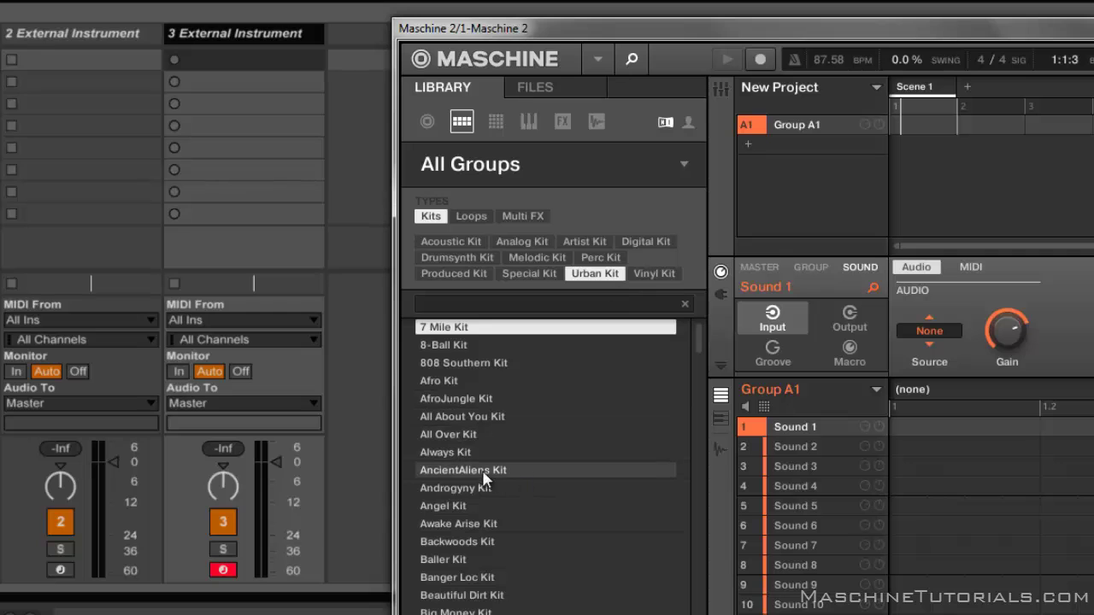
double_click(491, 415)
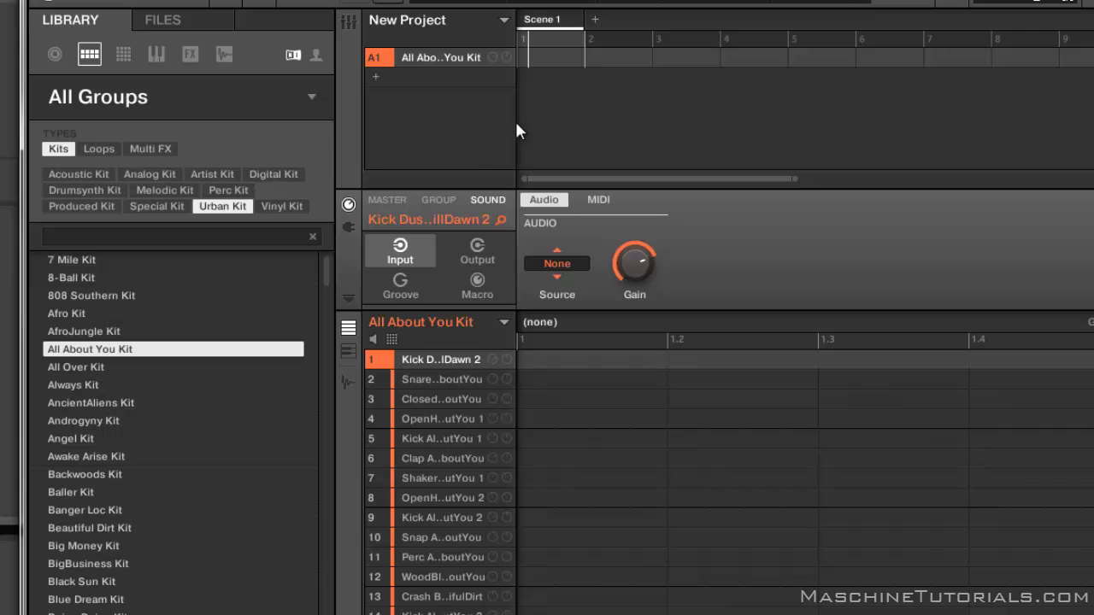
Step: Activate MIDI input for the All About You Kit group on channel 2 with root note C3
left_click(437, 200)
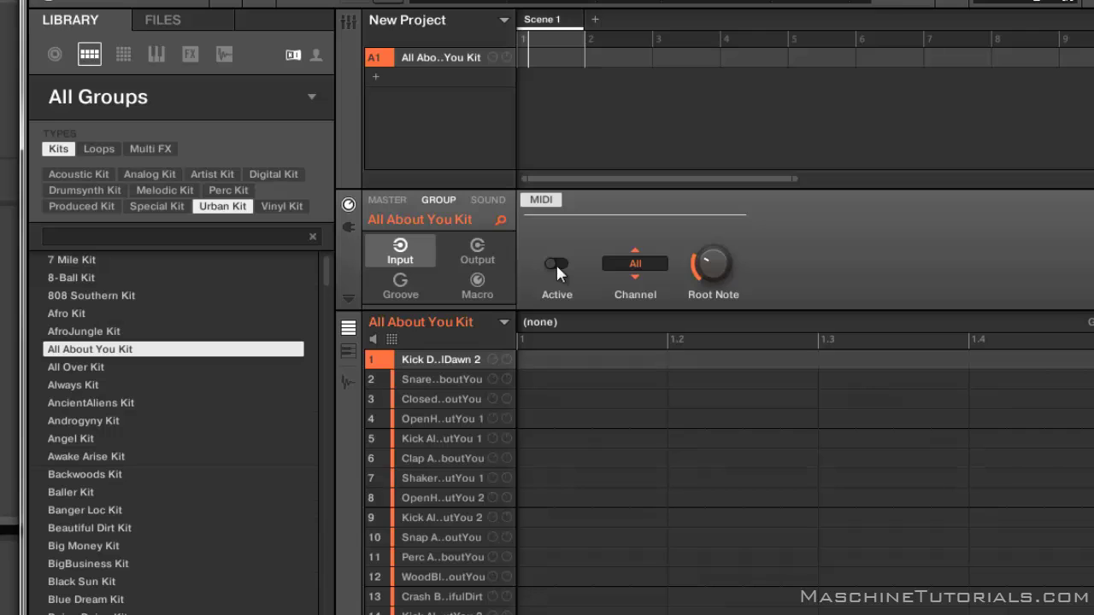
left_click(636, 266)
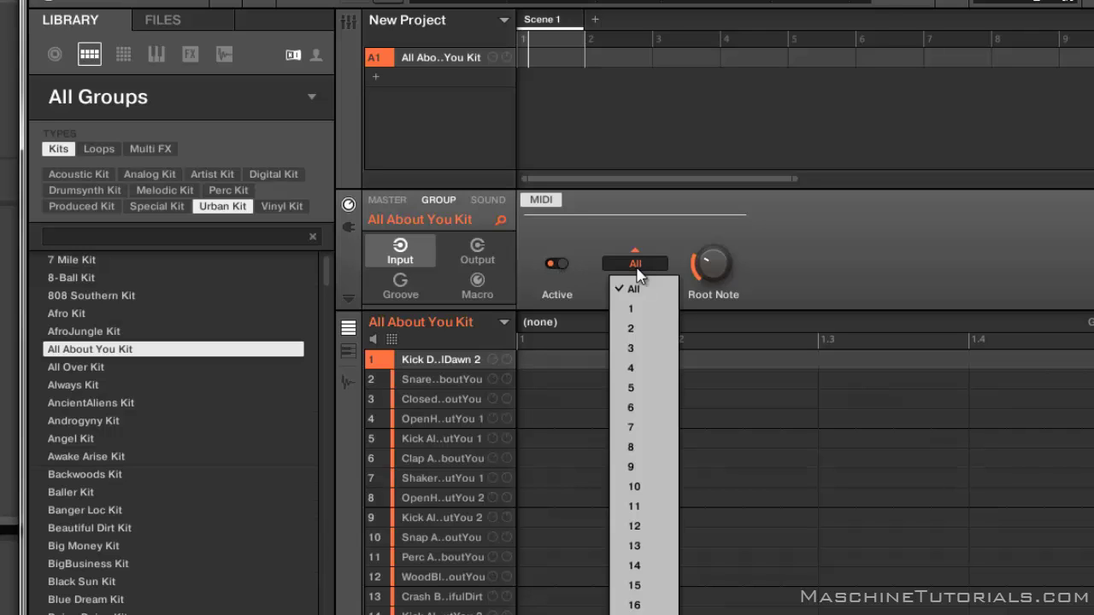
left_click(636, 328)
mouse_move(714, 270)
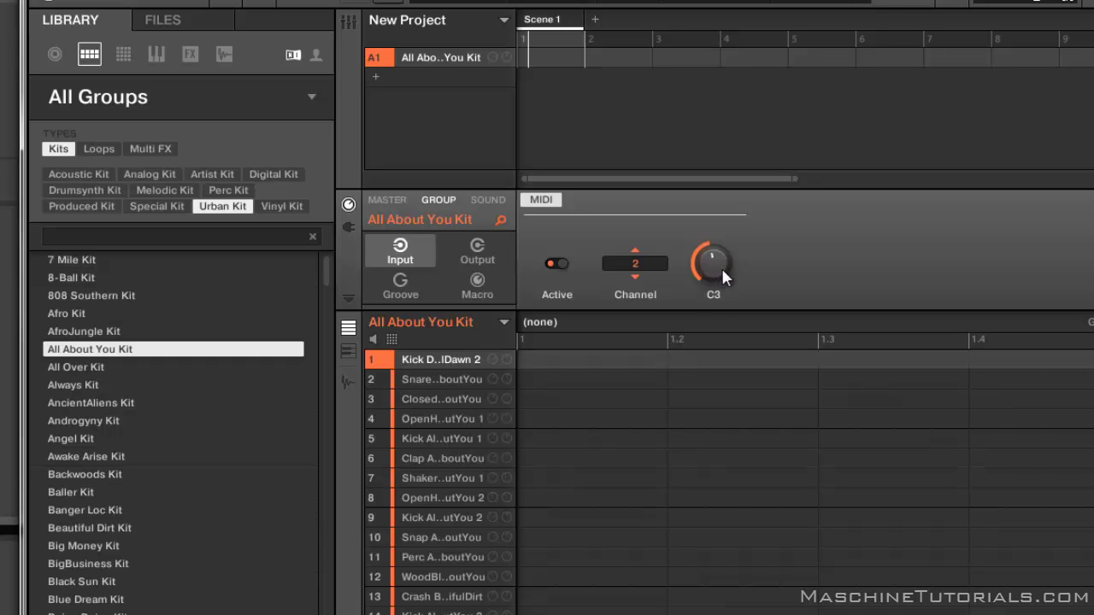
Step: Add a second group, route Sound 1's MIDI output to Host, and check the output settings of the neighbouring sounds
left_click(376, 77)
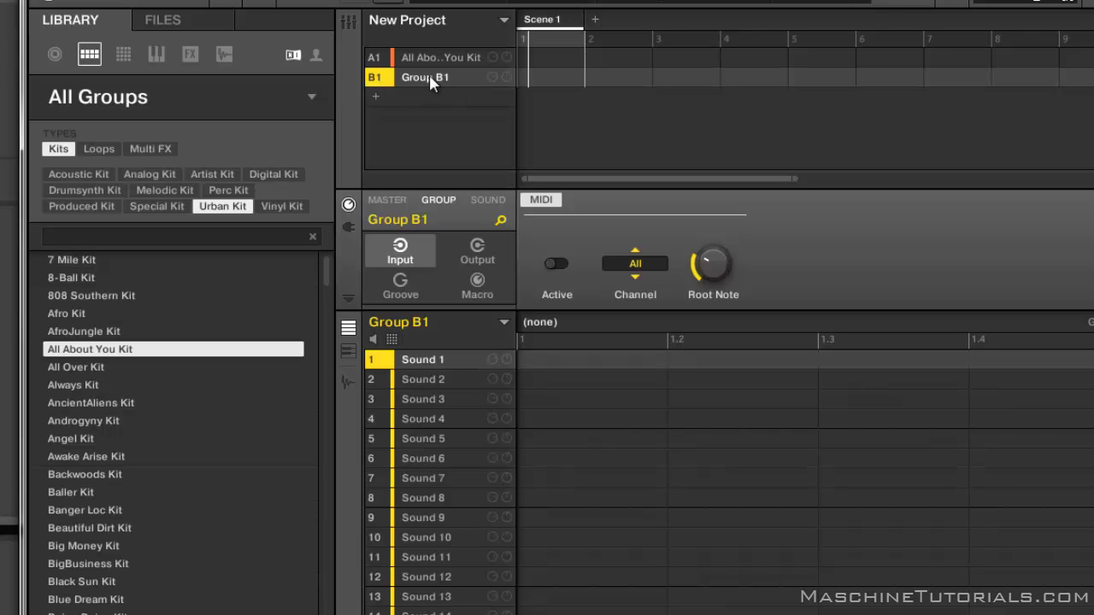
left_click(486, 199)
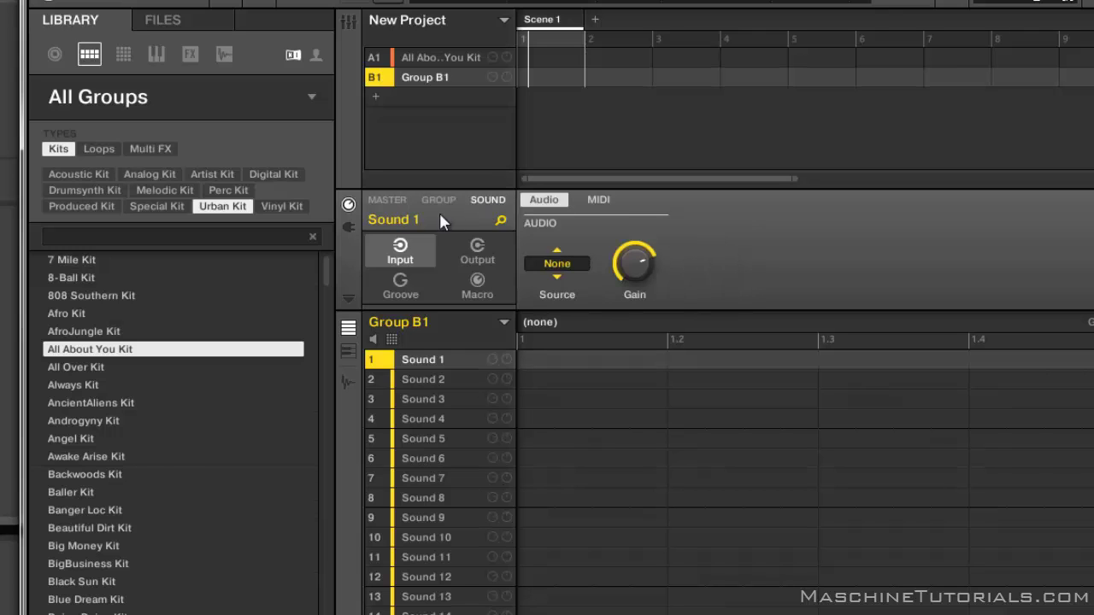
left_click(477, 254)
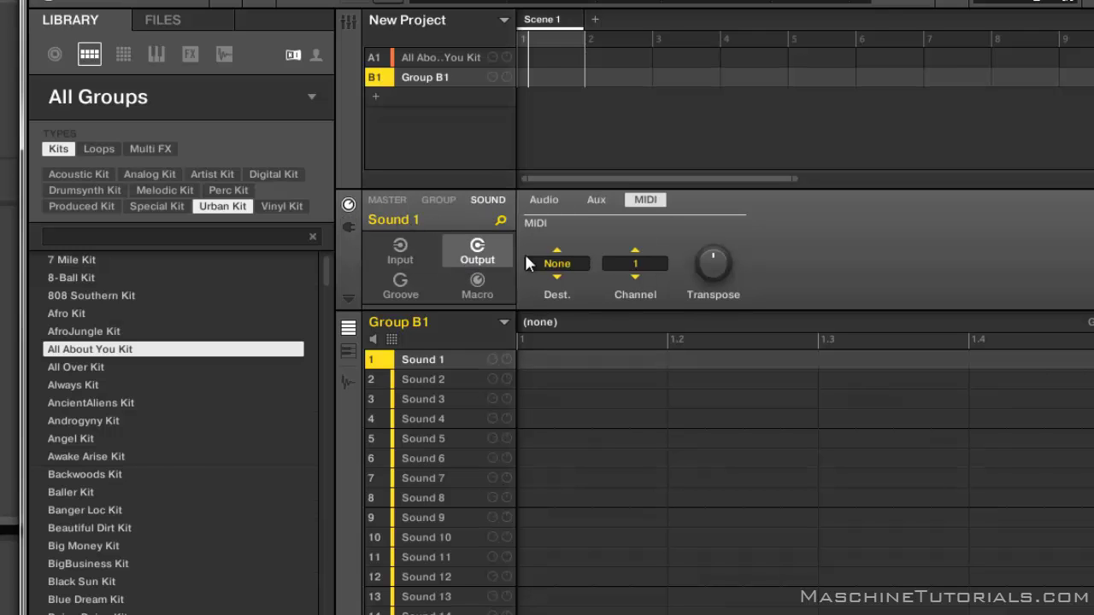
left_click(544, 268)
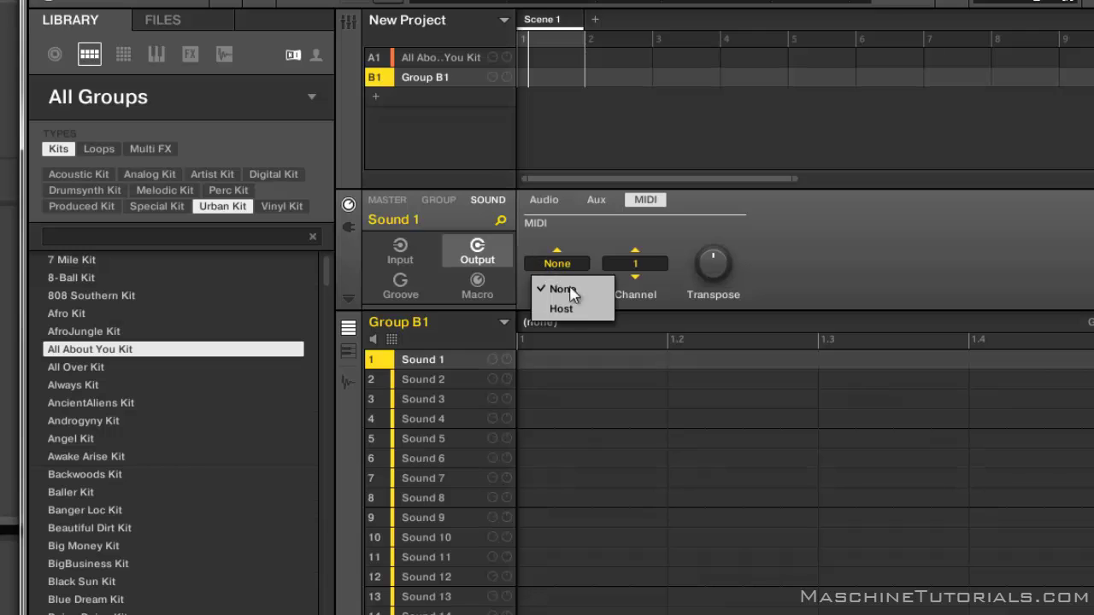
left_click(568, 311)
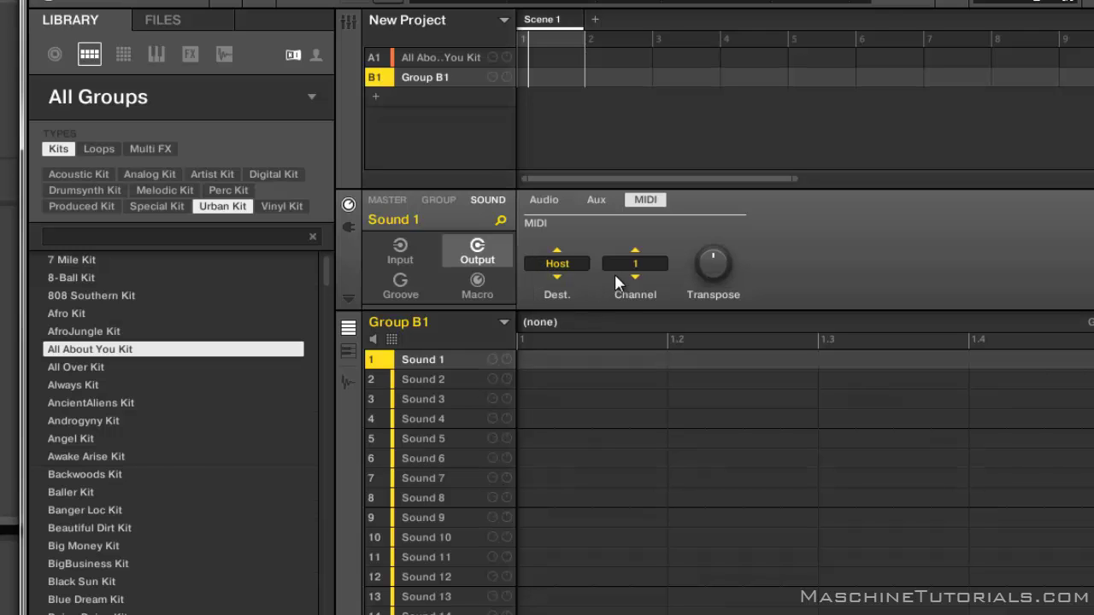
left_click(441, 378)
left_click(447, 399)
left_click(466, 379)
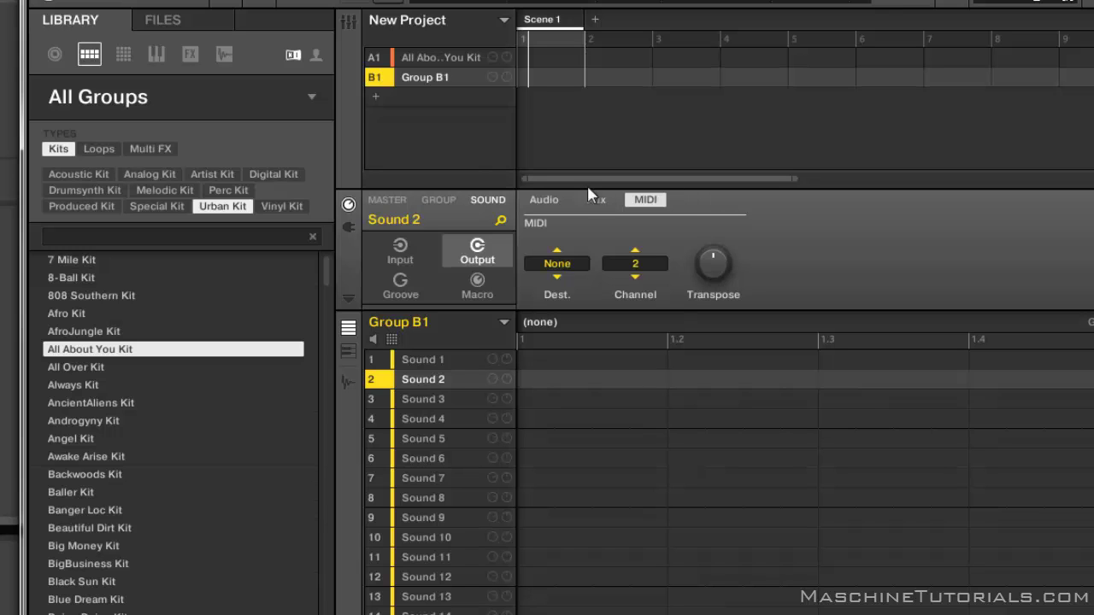
Step: Load the Host MIDI group from the Utilities type in the user library into group B1
left_click(318, 56)
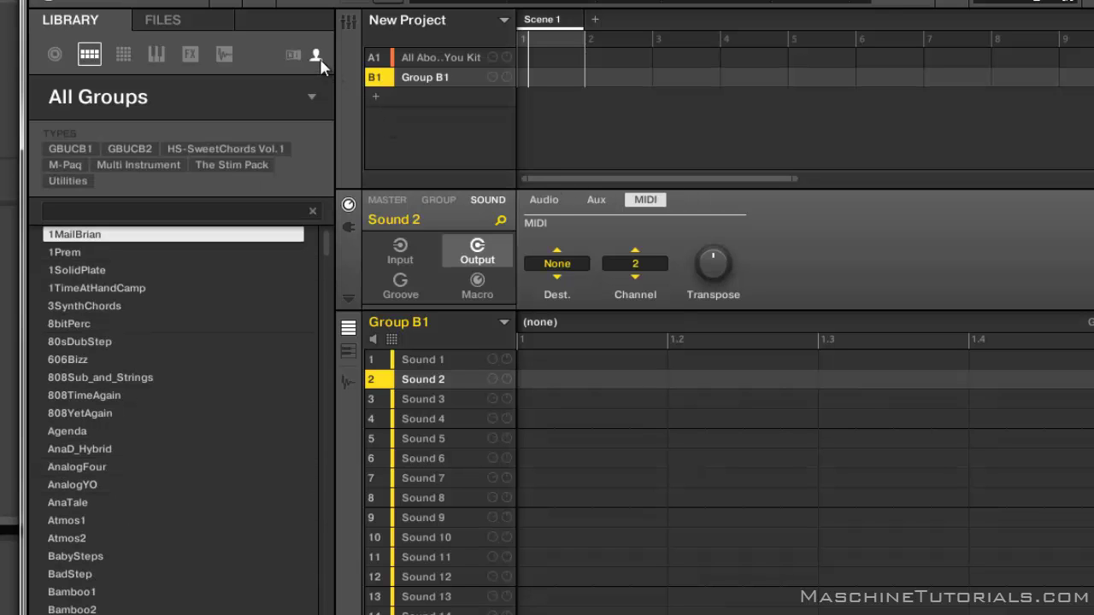
left_click(70, 181)
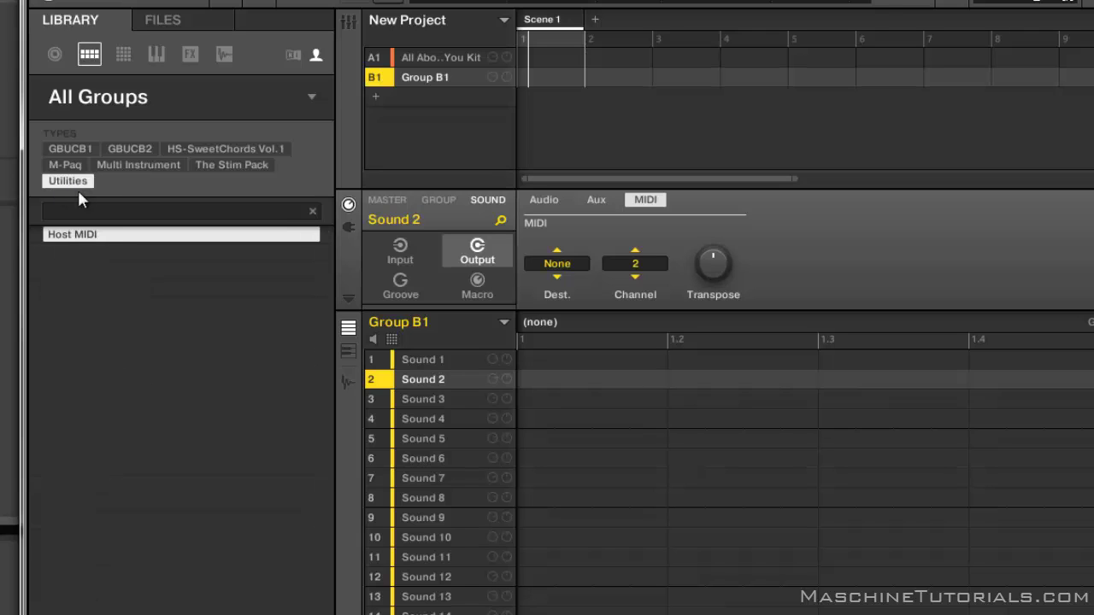
double_click(99, 241)
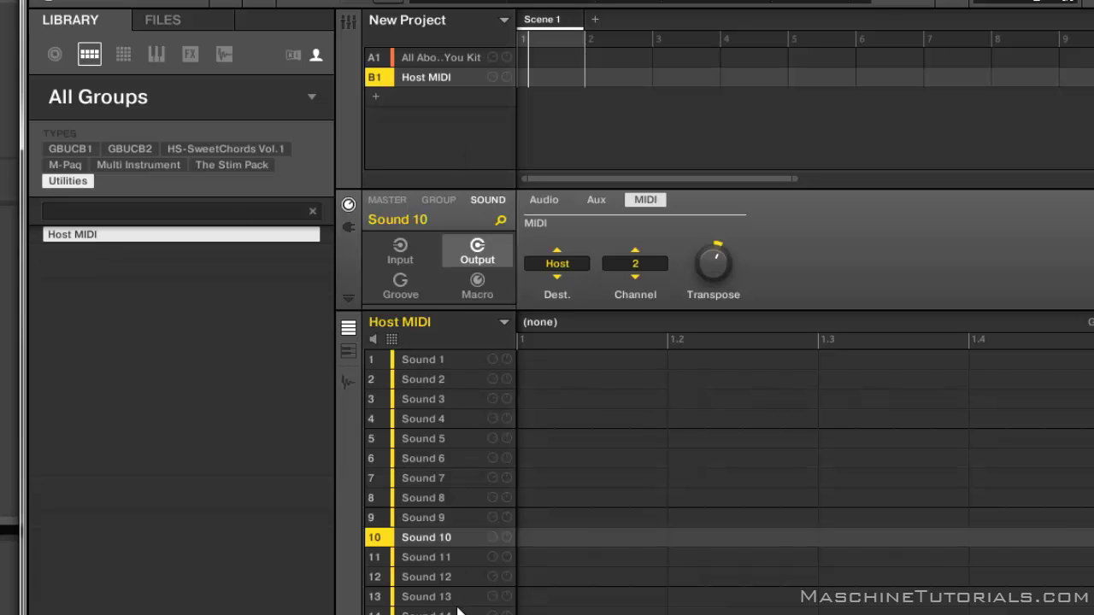
Step: Examine the MIDI output destination, channel and transpose settings of the individual sounds in the Host MIDI group
left_click(432, 595)
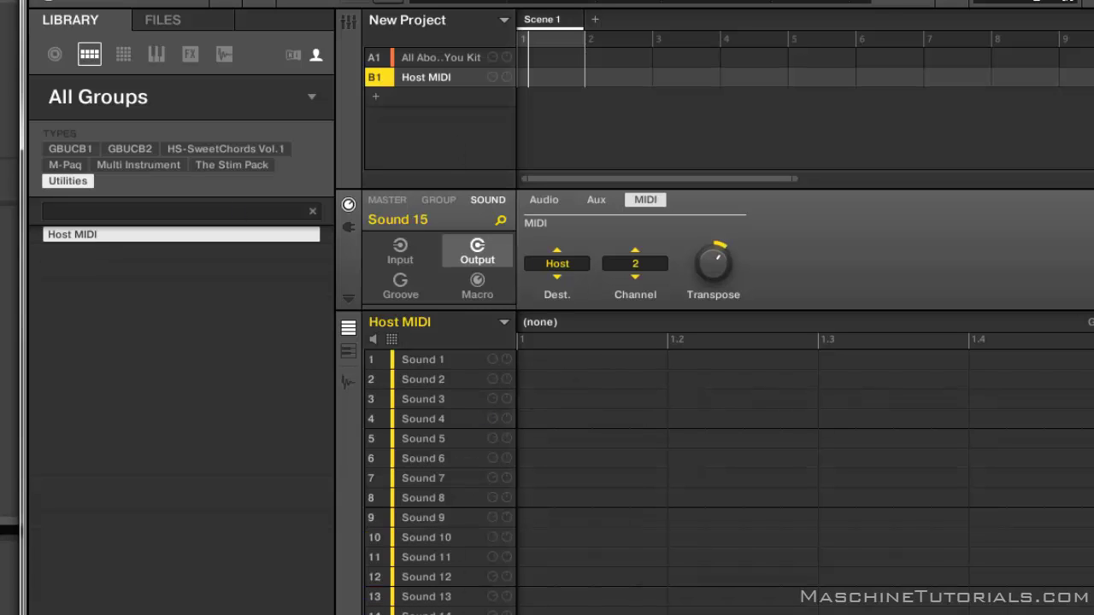
left_click(448, 497)
left_click(437, 399)
left_click(440, 357)
left_click(435, 379)
left_click(442, 419)
left_click(447, 499)
left_click(448, 576)
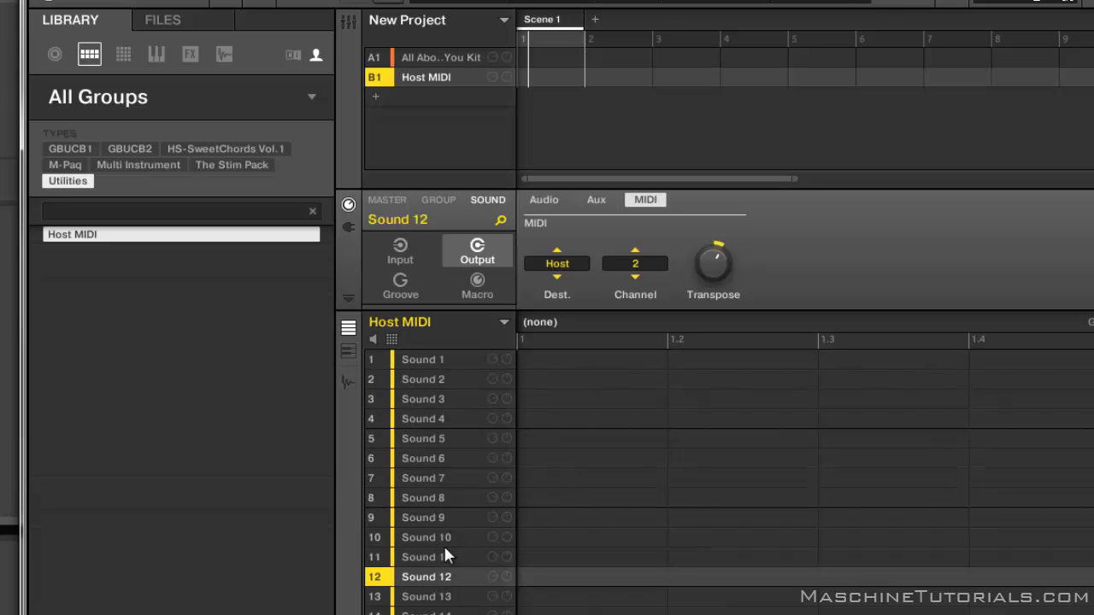
Step: Set the MIDI output channel of all sounds in the Host MIDI group to 1
left_click(437, 359)
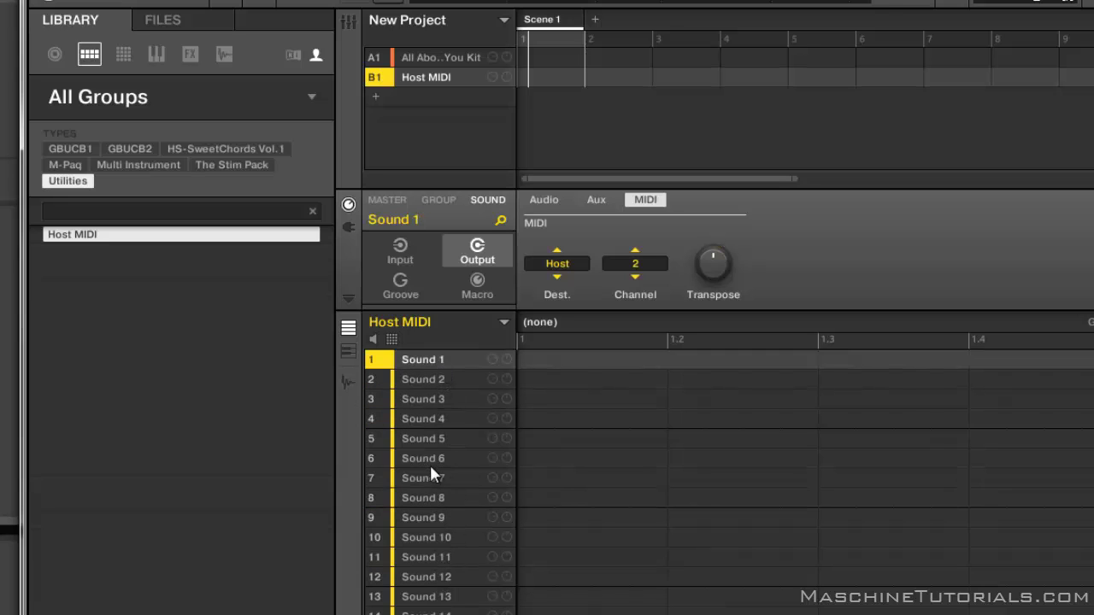
scroll(434, 483, "down", 1)
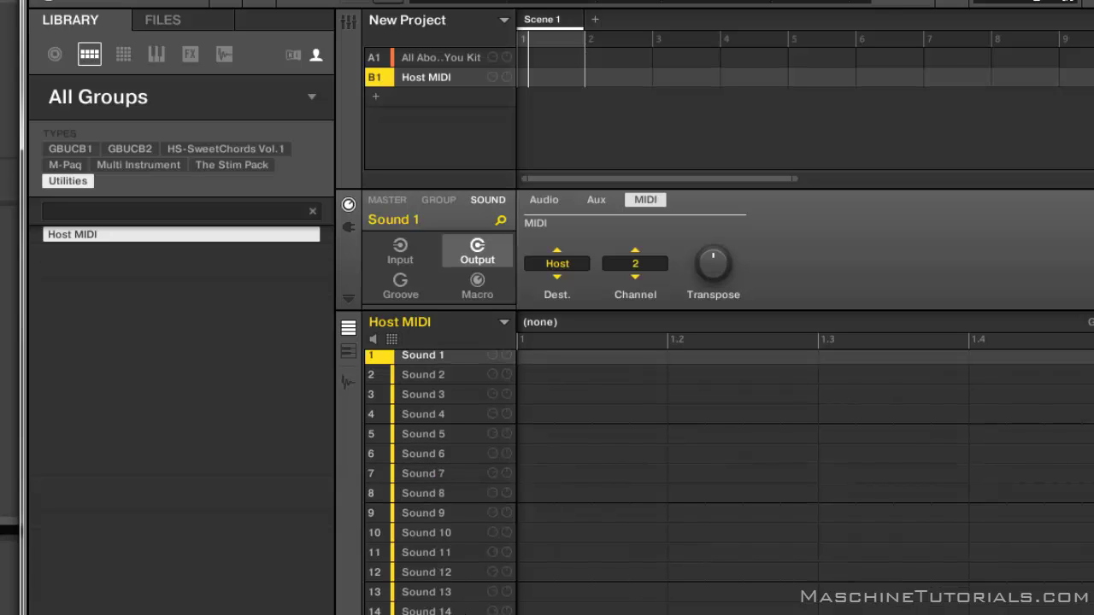
key("ctrl+a")
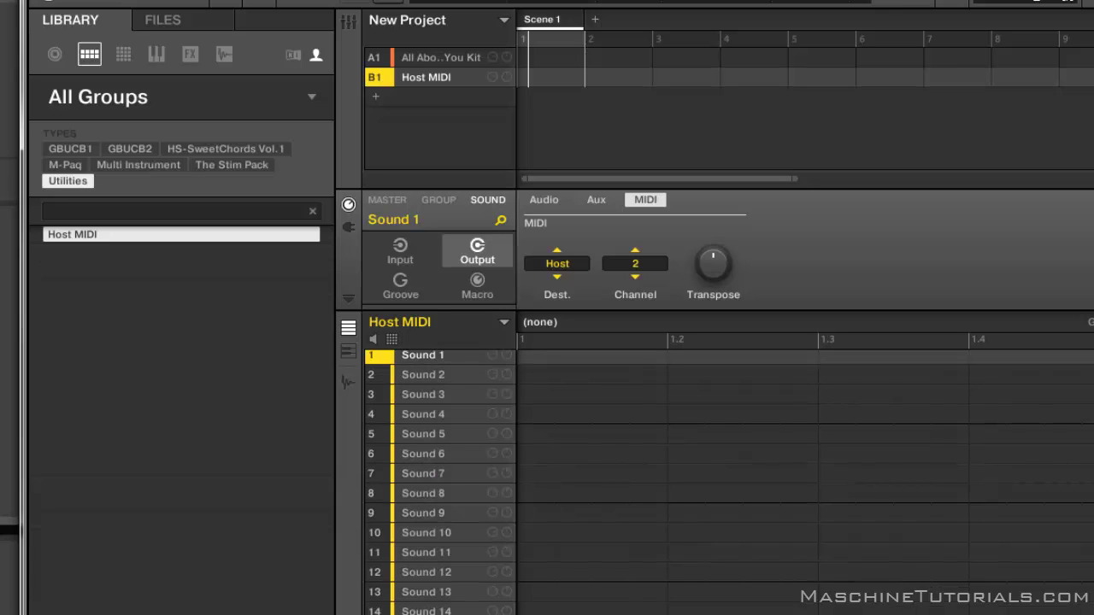
left_click(634, 265)
left_click(642, 289)
left_click(434, 359)
scroll(456, 377, "up", 1)
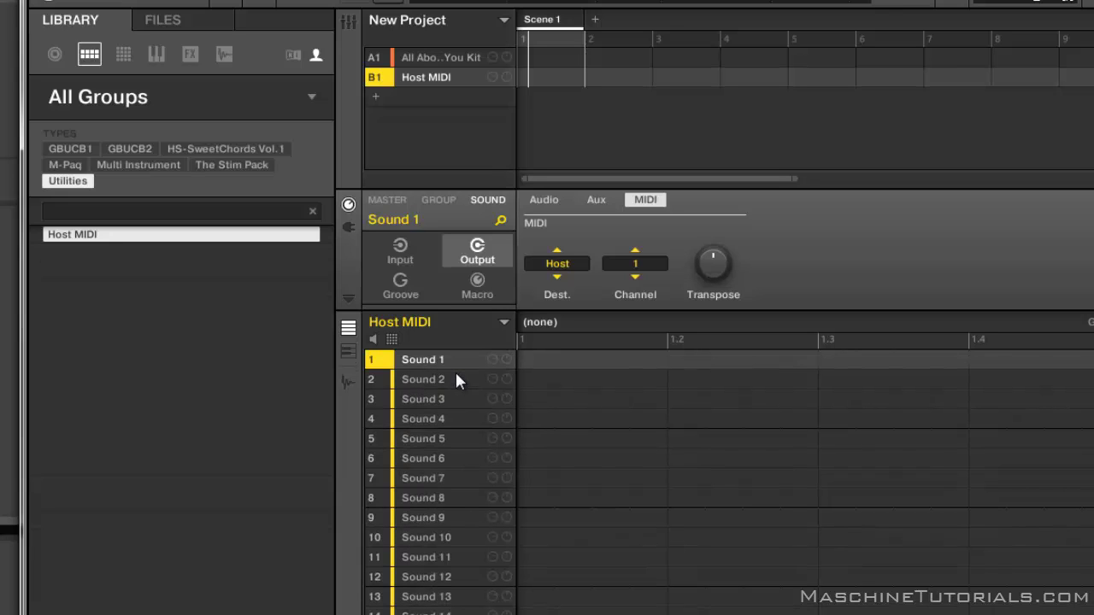
Step: Activate MIDI input for the Host MIDI group and set its input channel to 1
left_click(434, 200)
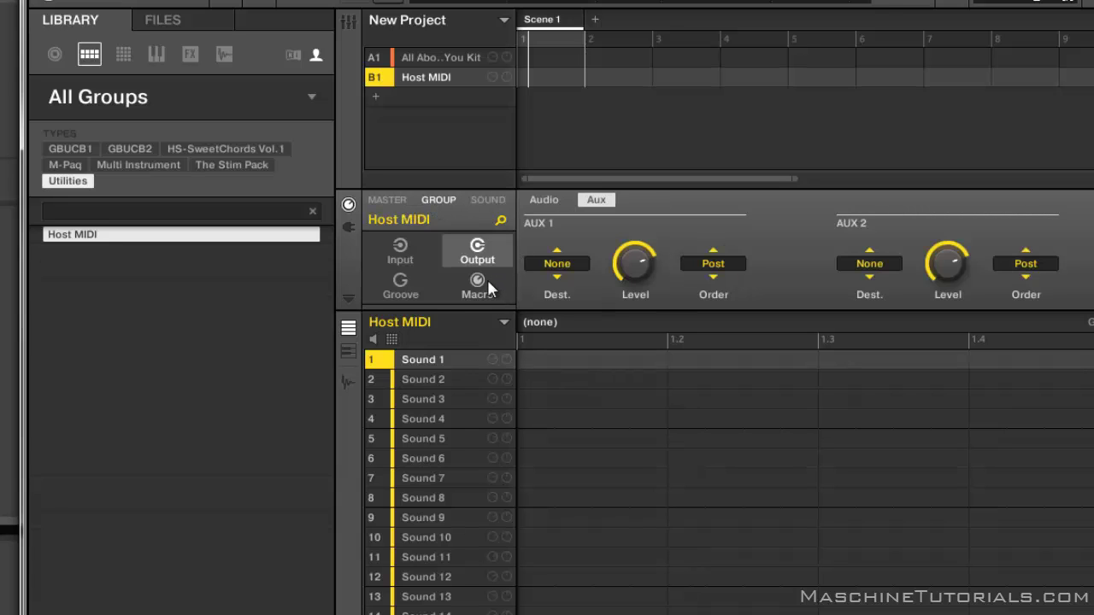
left_click(404, 256)
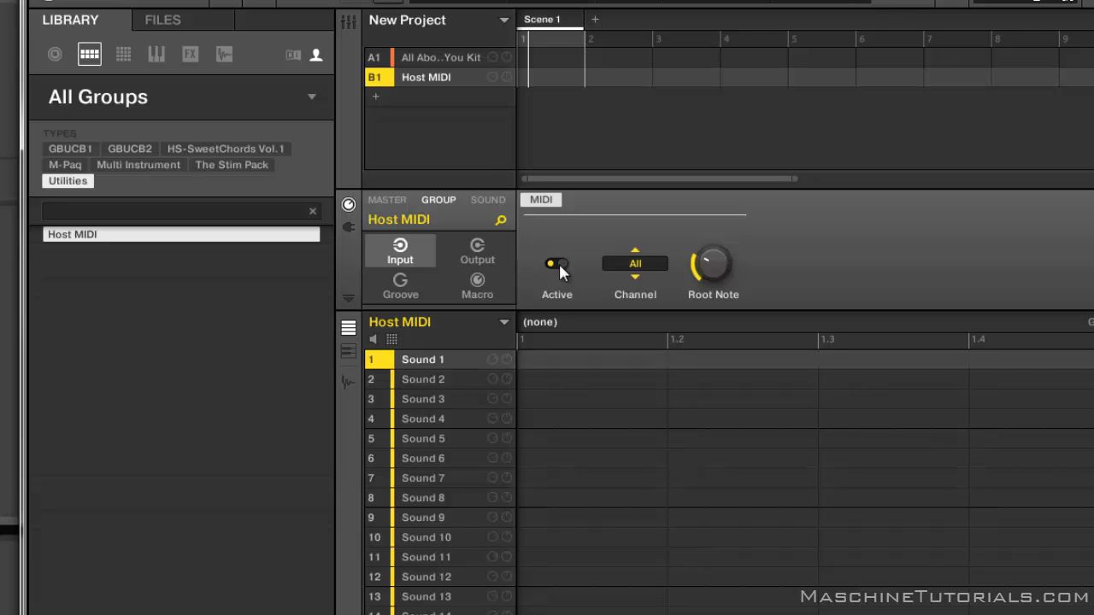
left_click(636, 261)
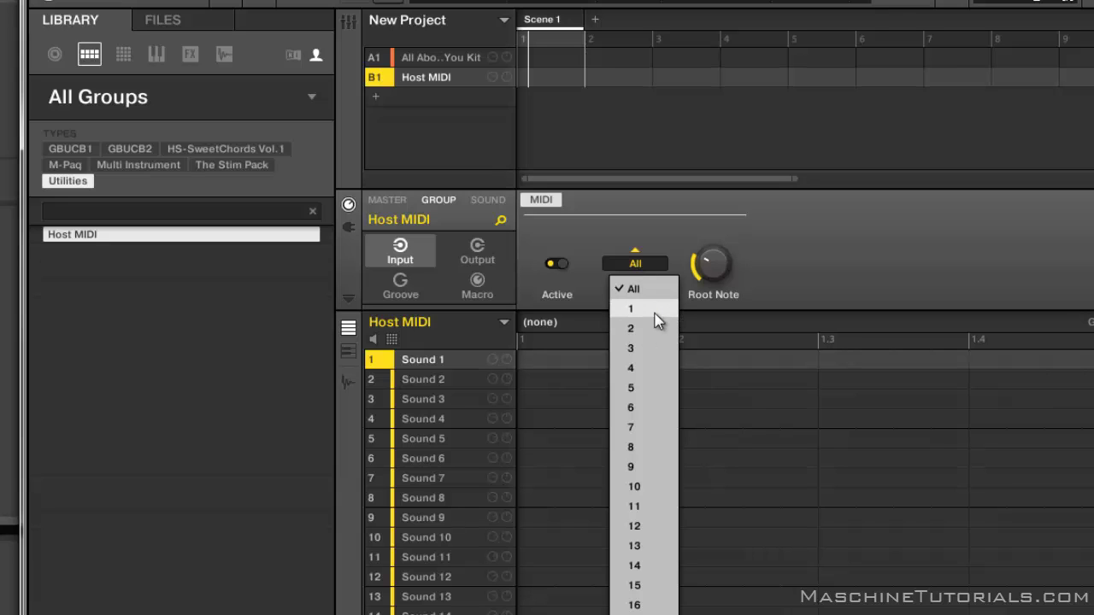
left_click(650, 310)
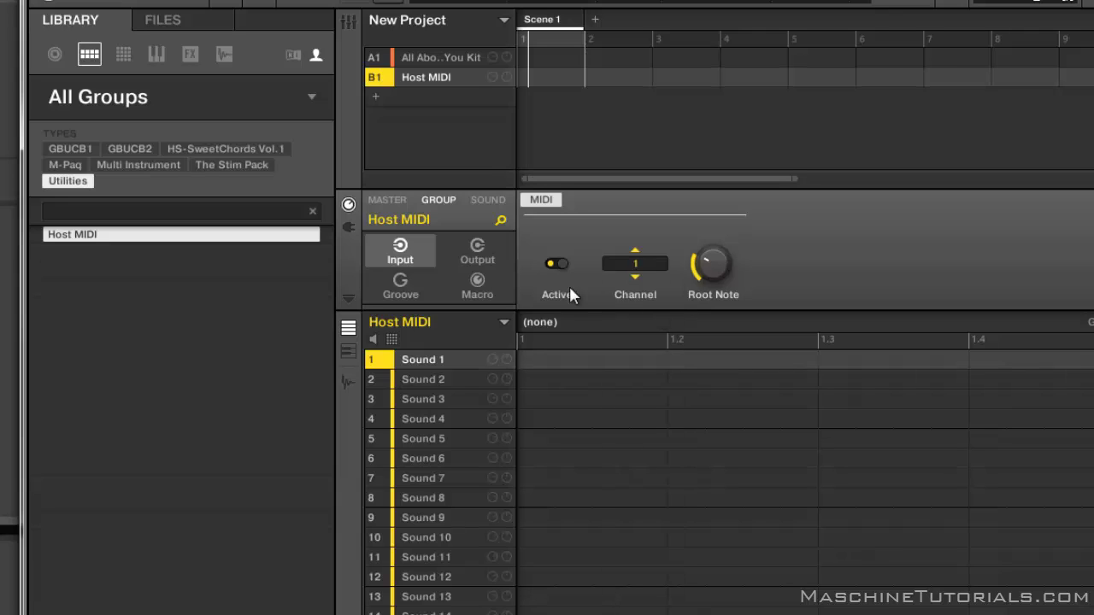
Step: Rename group B1 as Host MIDI 1 and change its color to green
double_click(461, 76)
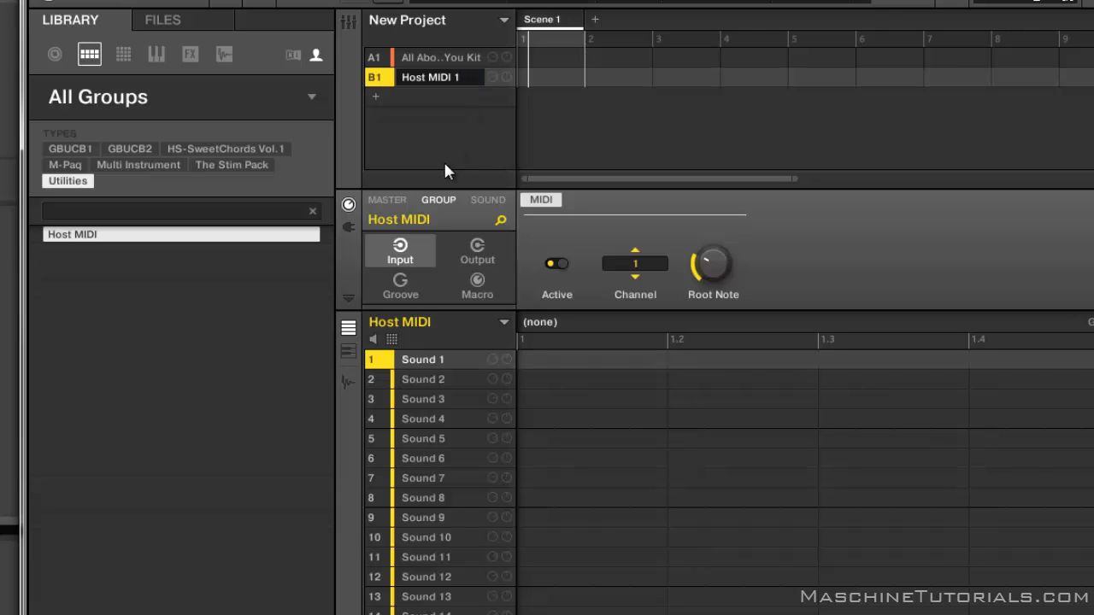
key("Return")
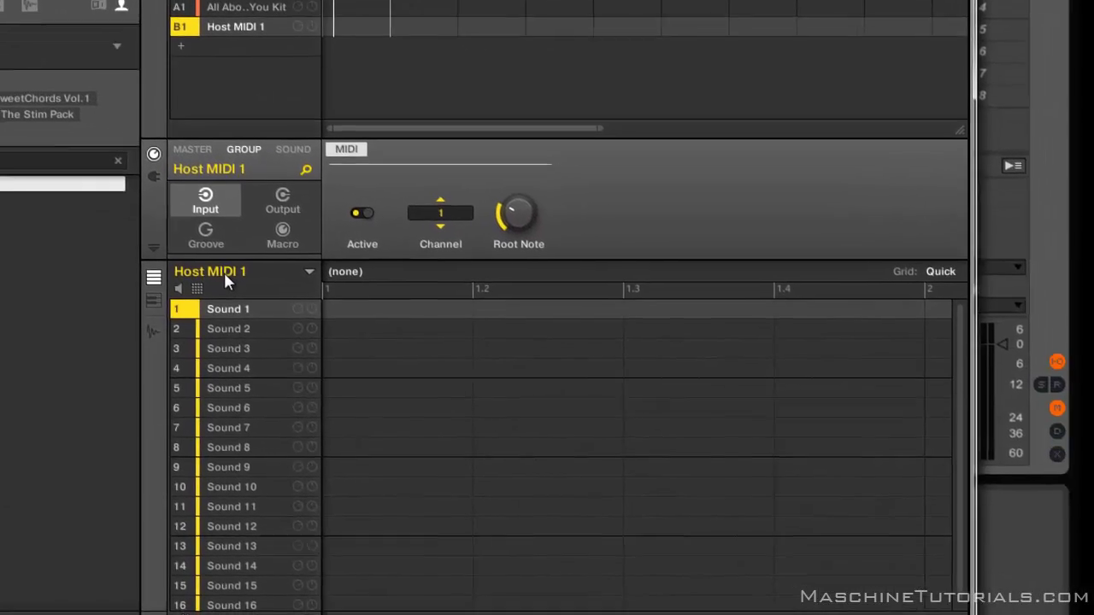
right_click(423, 329)
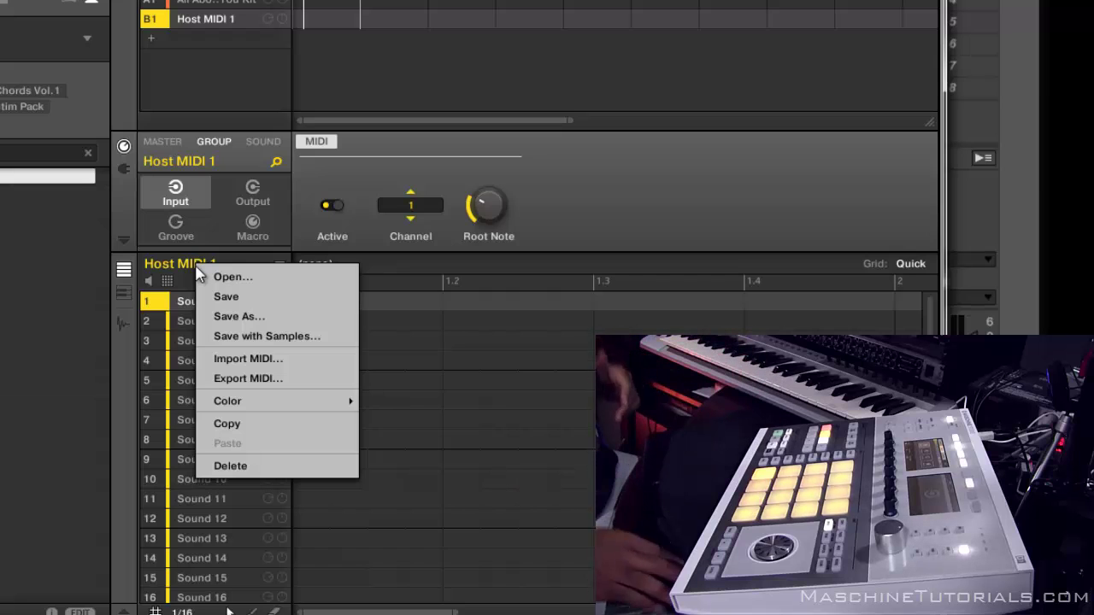
mouse_move(282, 407)
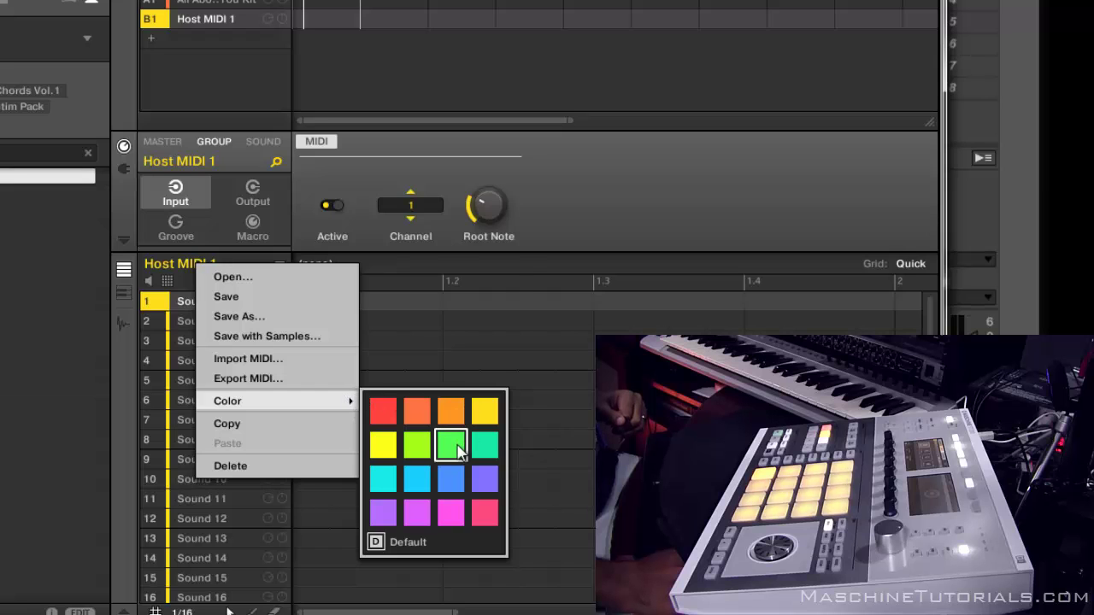
left_click(451, 443)
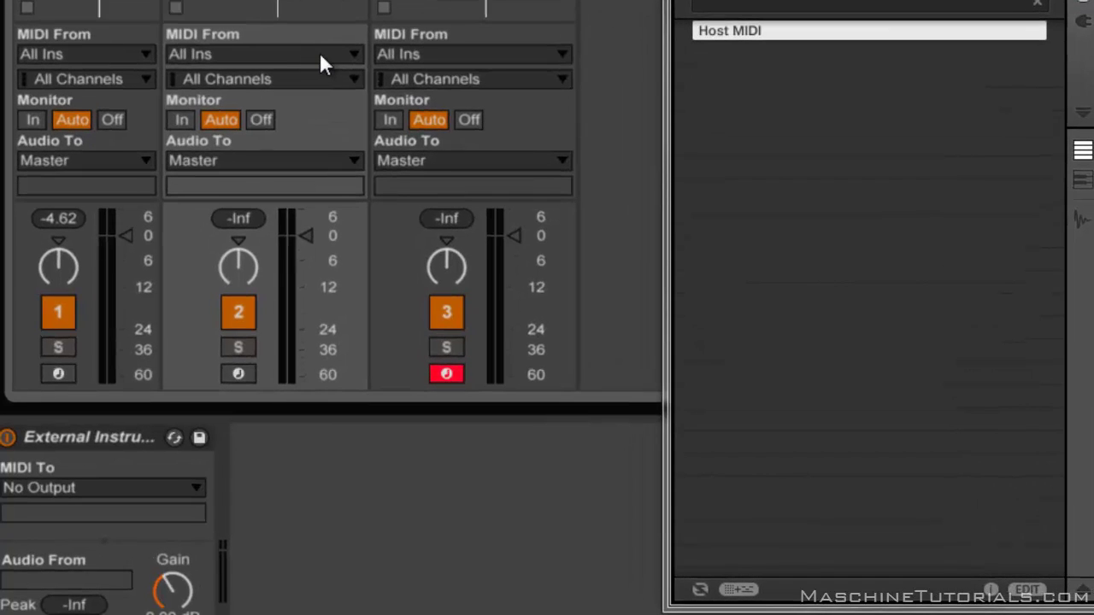
Step: In Ableton Live, set track 2 to receive MIDI from 1-Maschine 2, choosing Maschine 2 as the source output
left_click(319, 55)
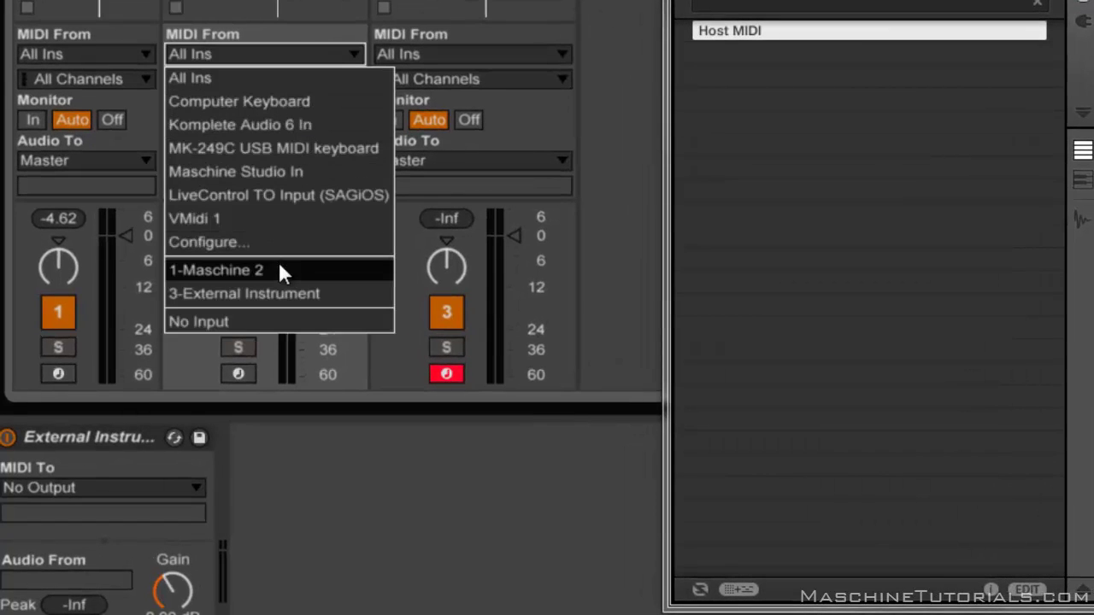
left_click(282, 272)
left_click(294, 79)
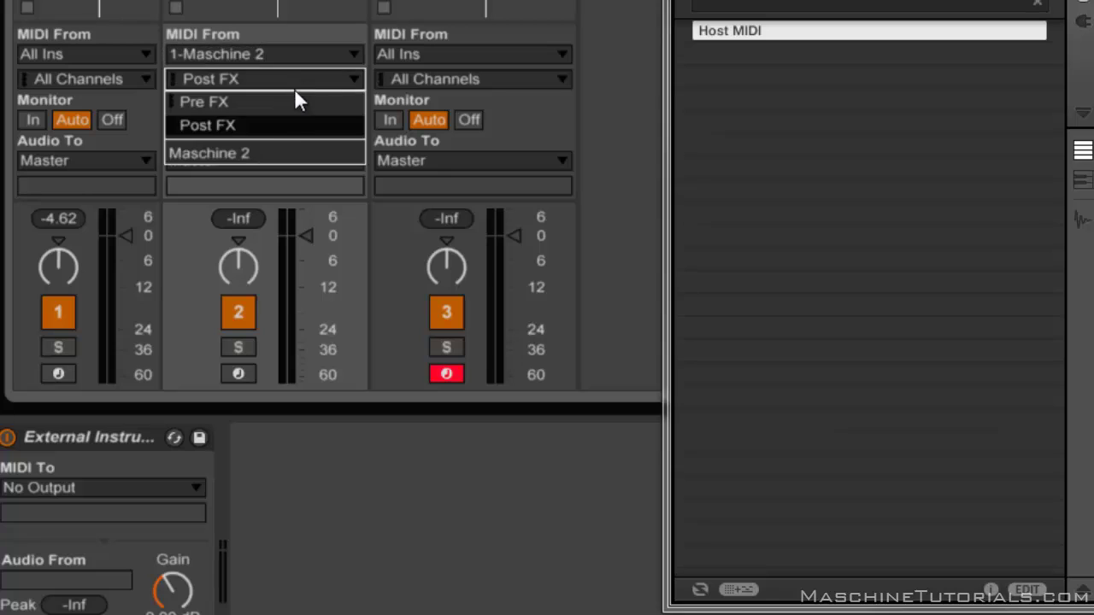
left_click(270, 155)
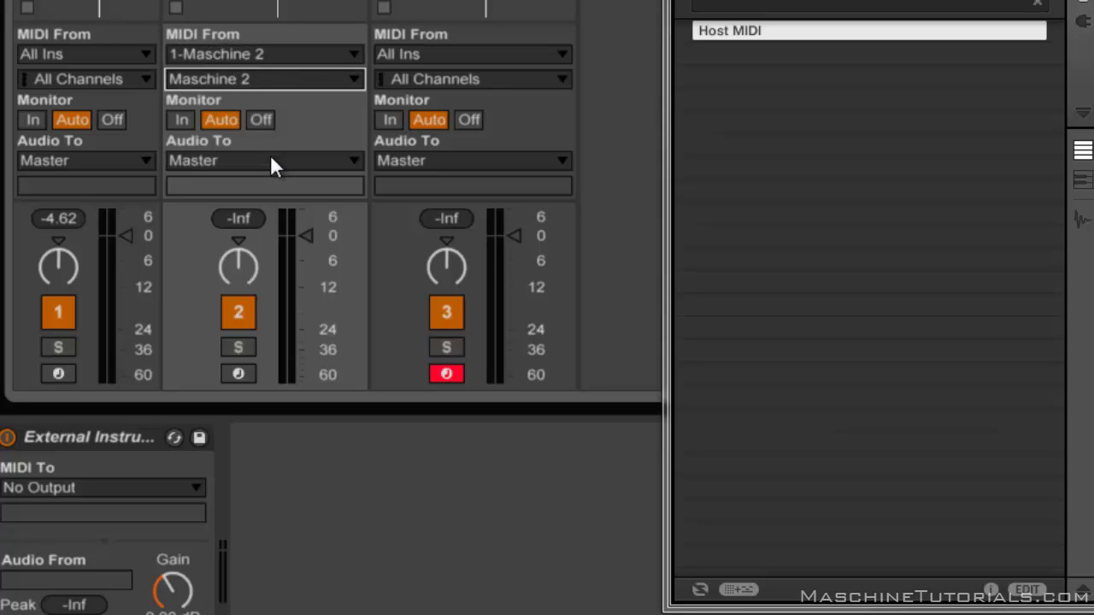
Step: On track 2's External Instrument, send MIDI to 1-Maschine 2 on 2-Maschine 2 and take audio from Maschine Out 2
left_click(140, 492)
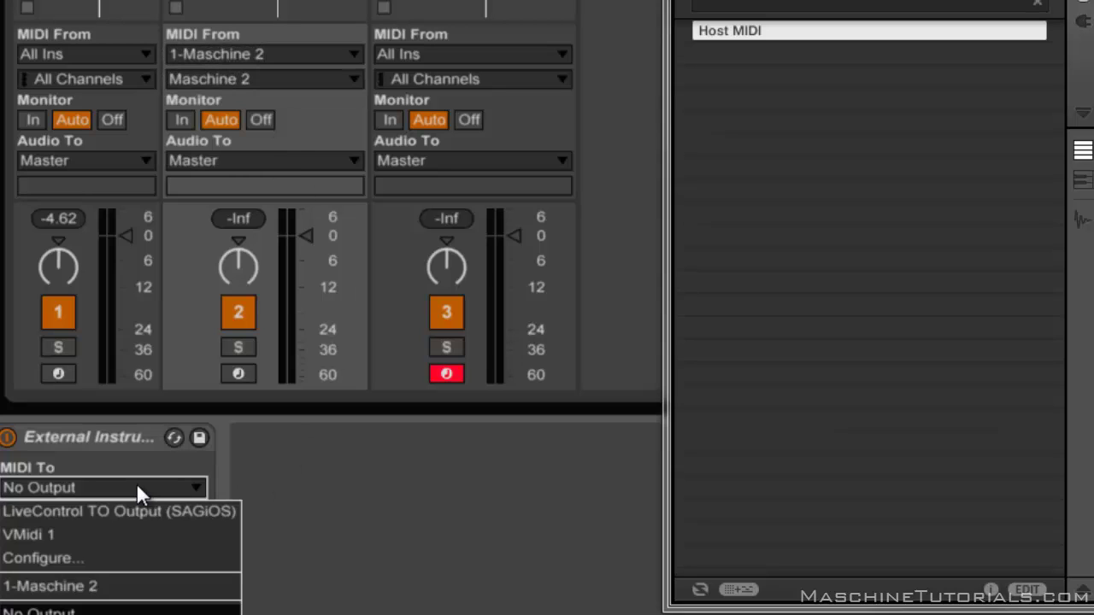
left_click(110, 588)
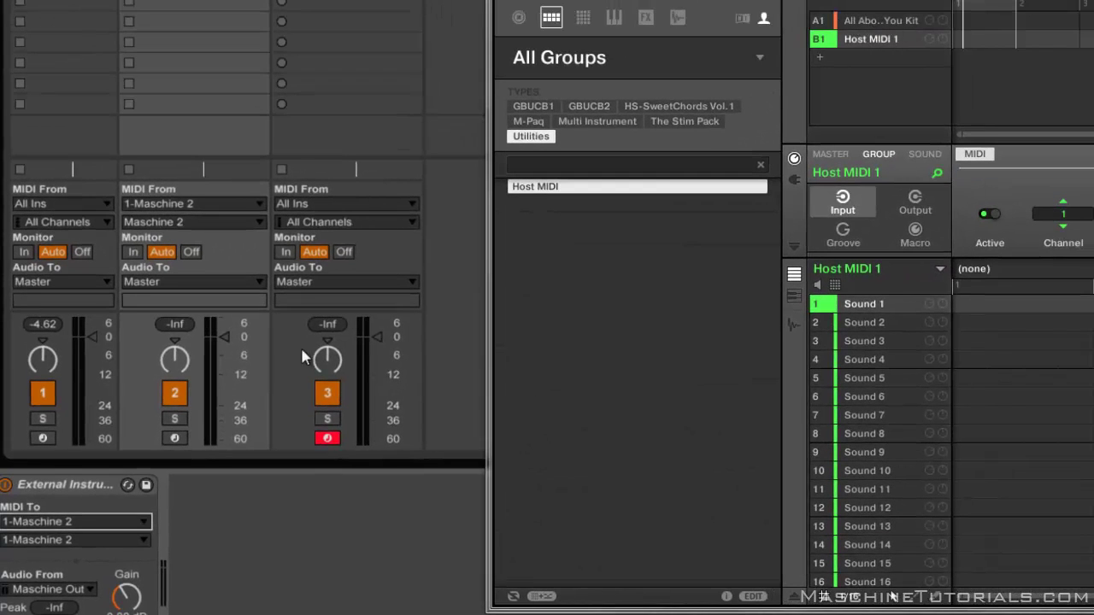
left_click(75, 540)
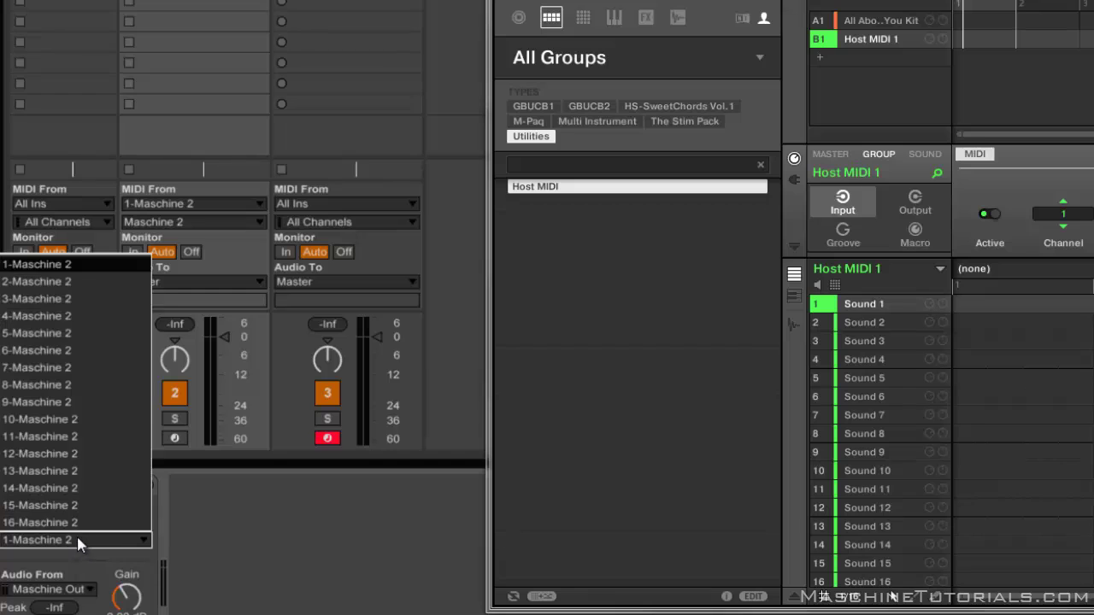
left_click(62, 282)
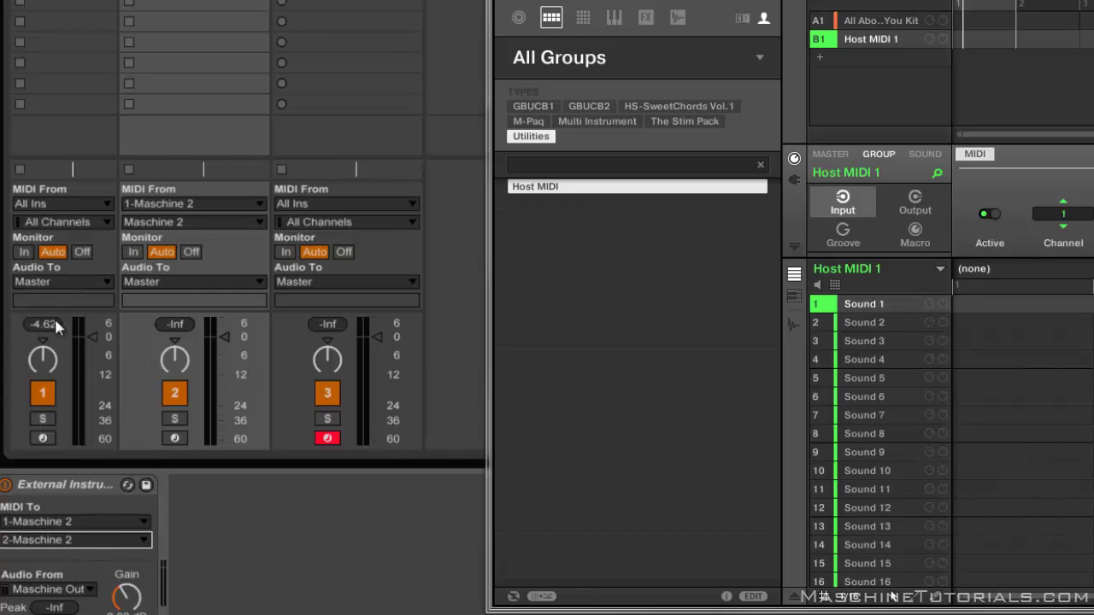
left_click(77, 590)
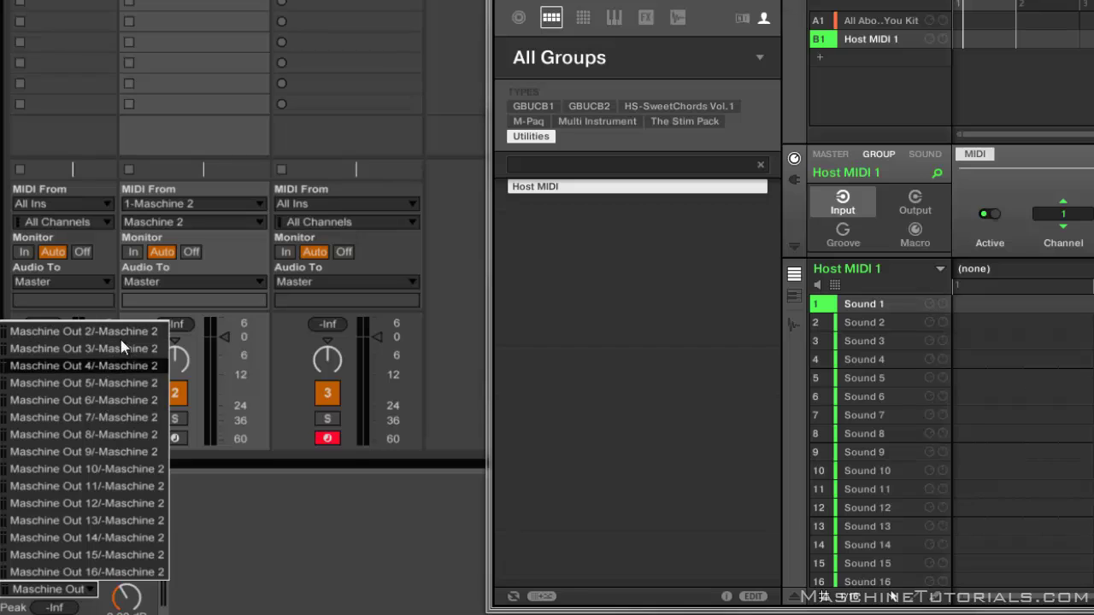
left_click(83, 331)
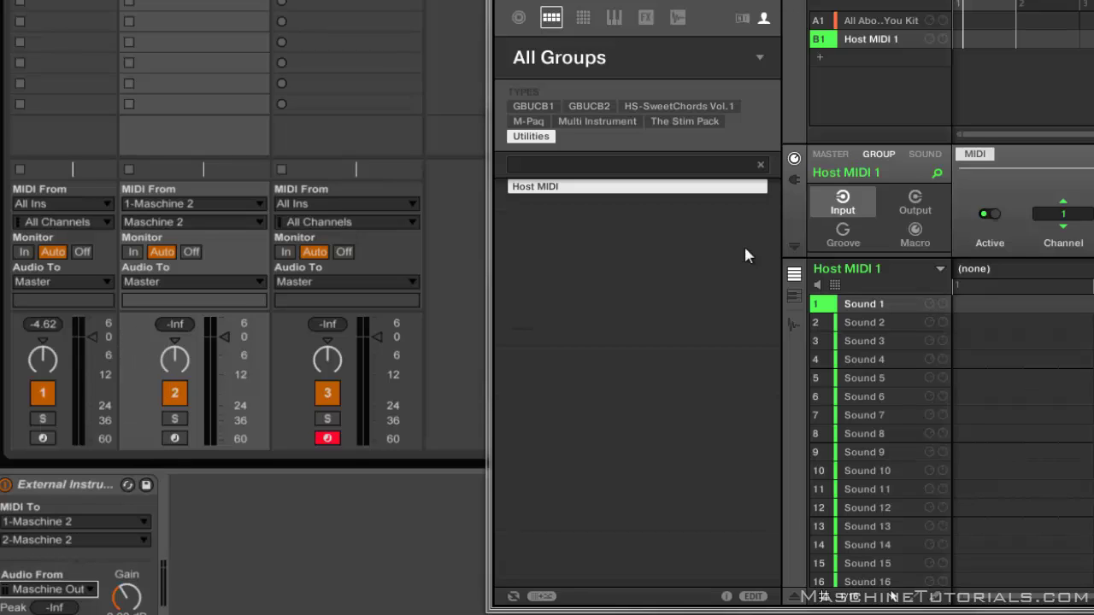
Step: In Maschine, route the audio output of group A1, the All About You Kit, to Ext. 2
left_click(891, 20)
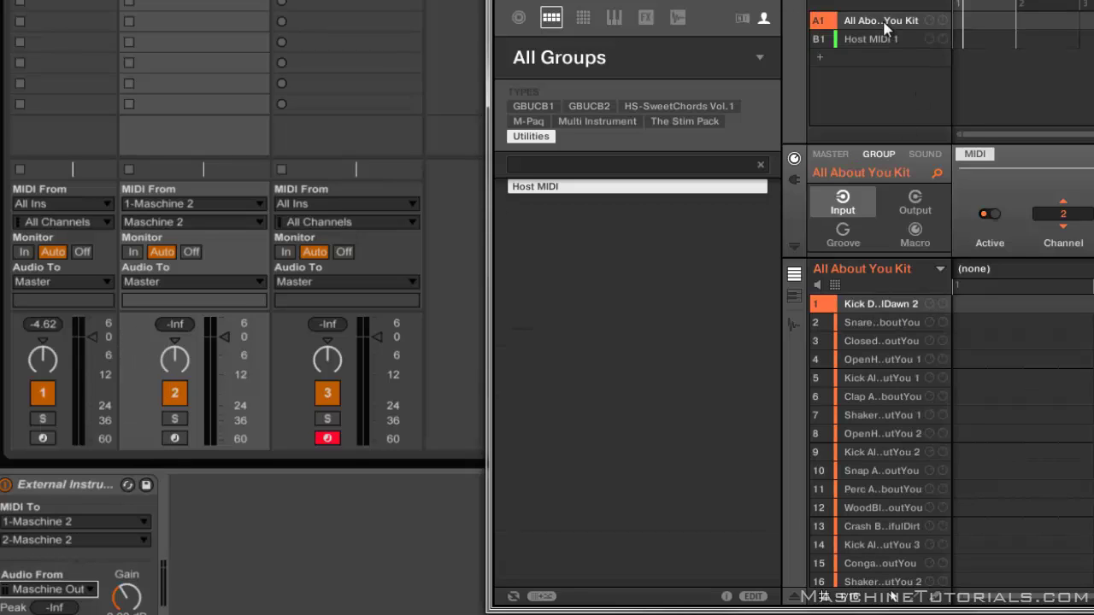
left_click(917, 205)
left_click(990, 214)
left_click(978, 154)
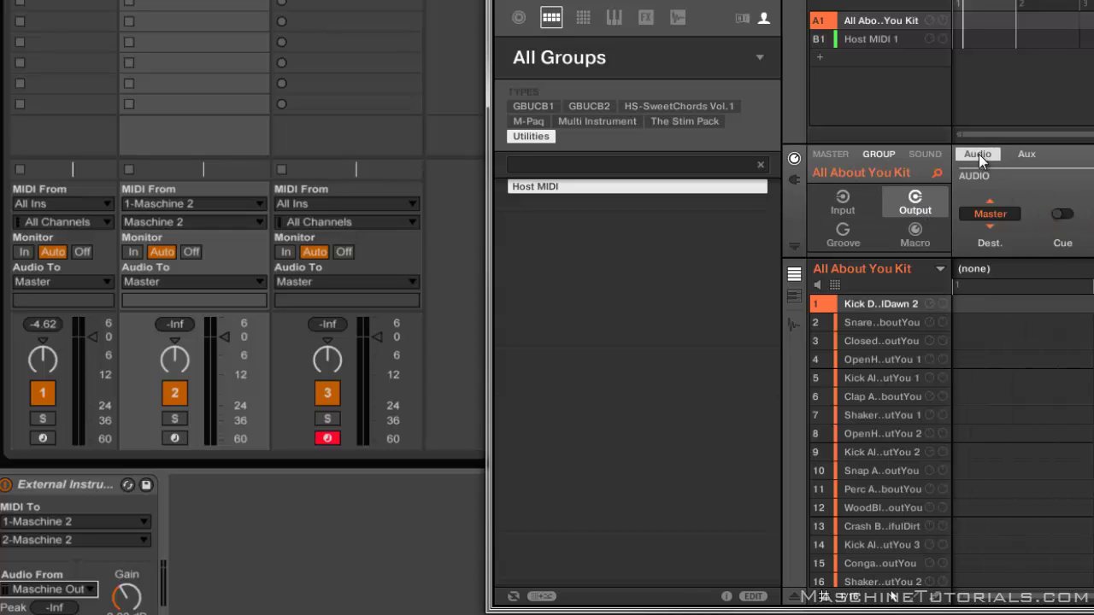
left_click(991, 213)
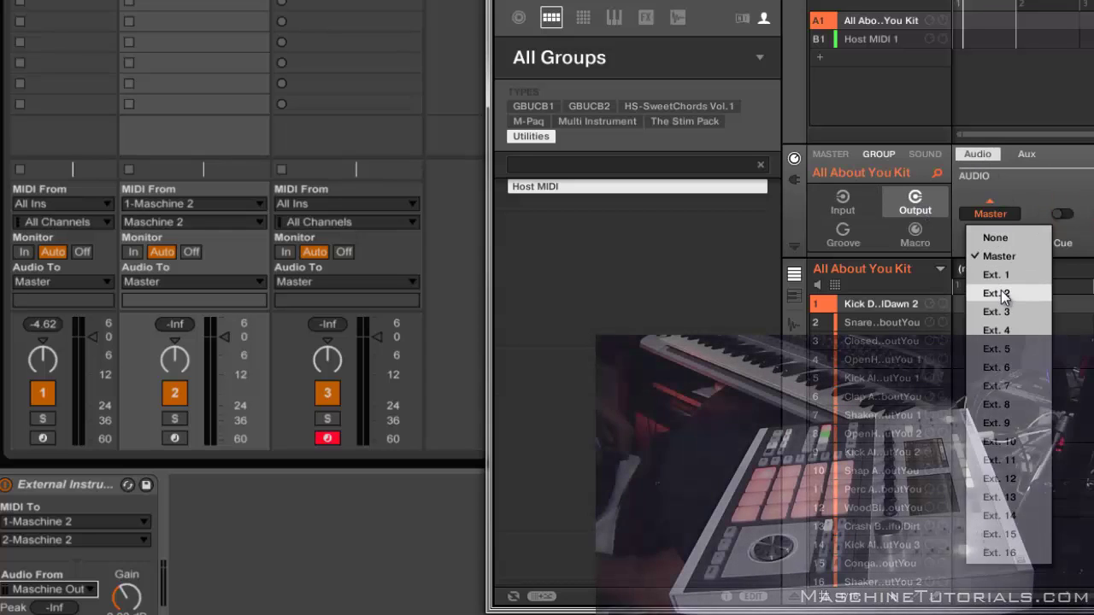
left_click(997, 293)
Step: With group Host MIDI 1 selected, arm track 2 in Ableton Live and record pad notes into a new 4-bar clip in its first slot
left_click(871, 39)
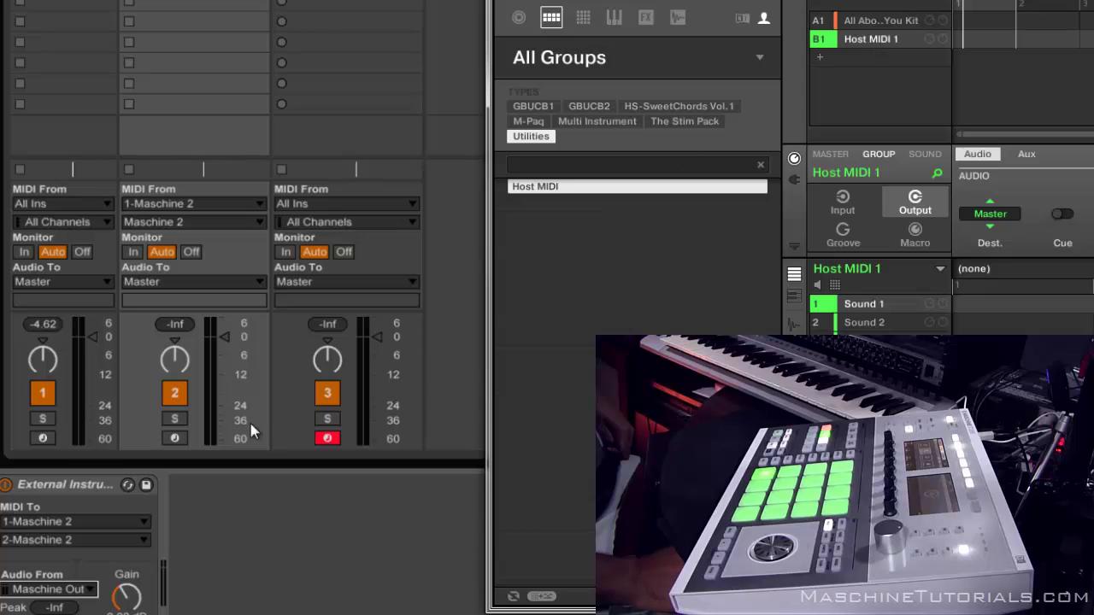
left_click(174, 438)
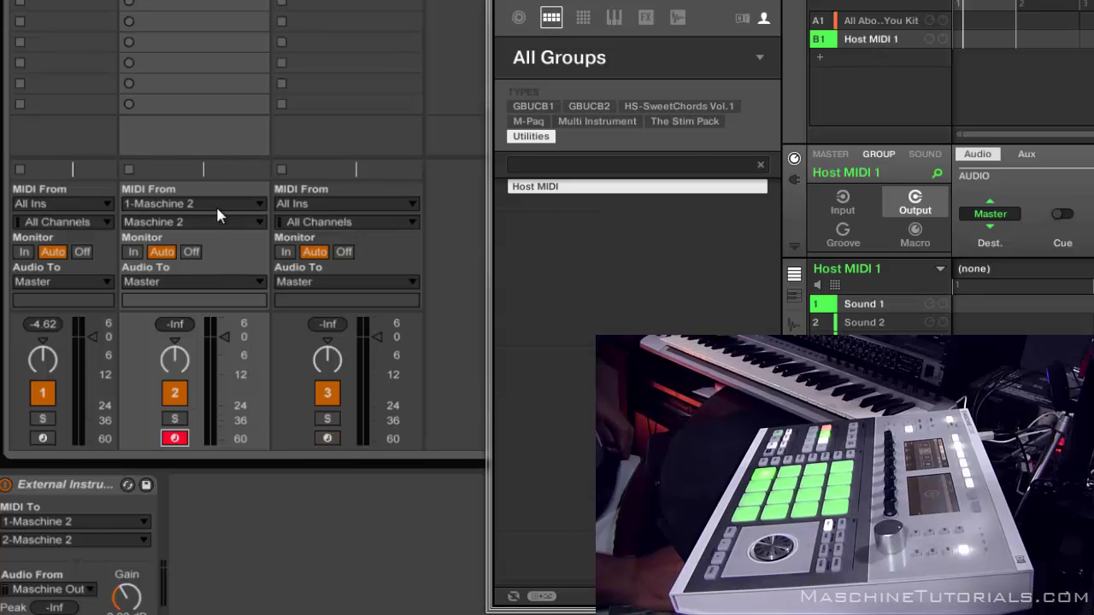
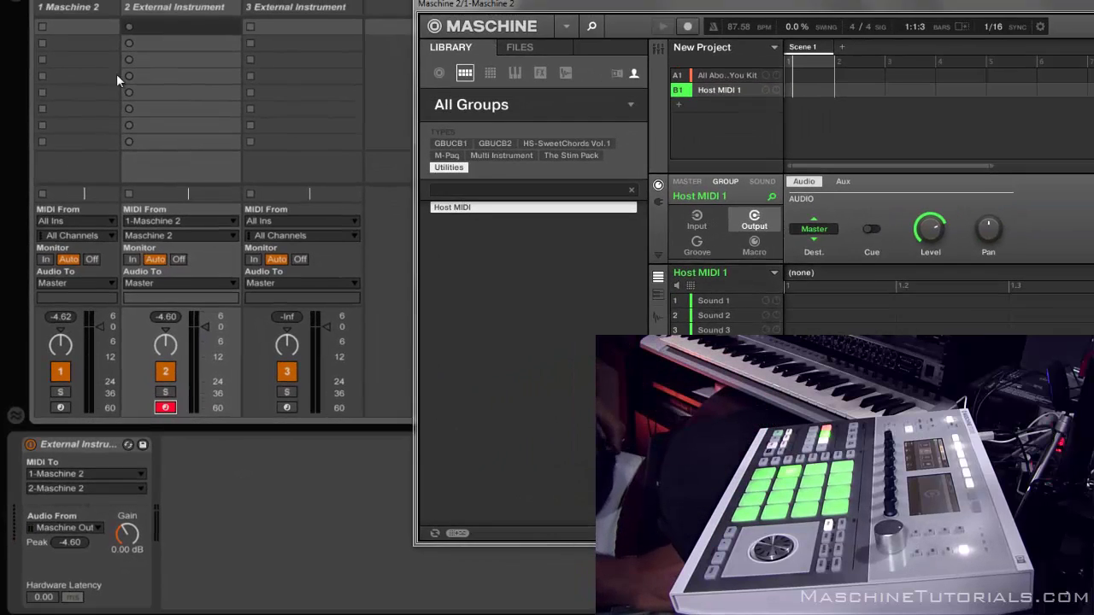
double_click(171, 33)
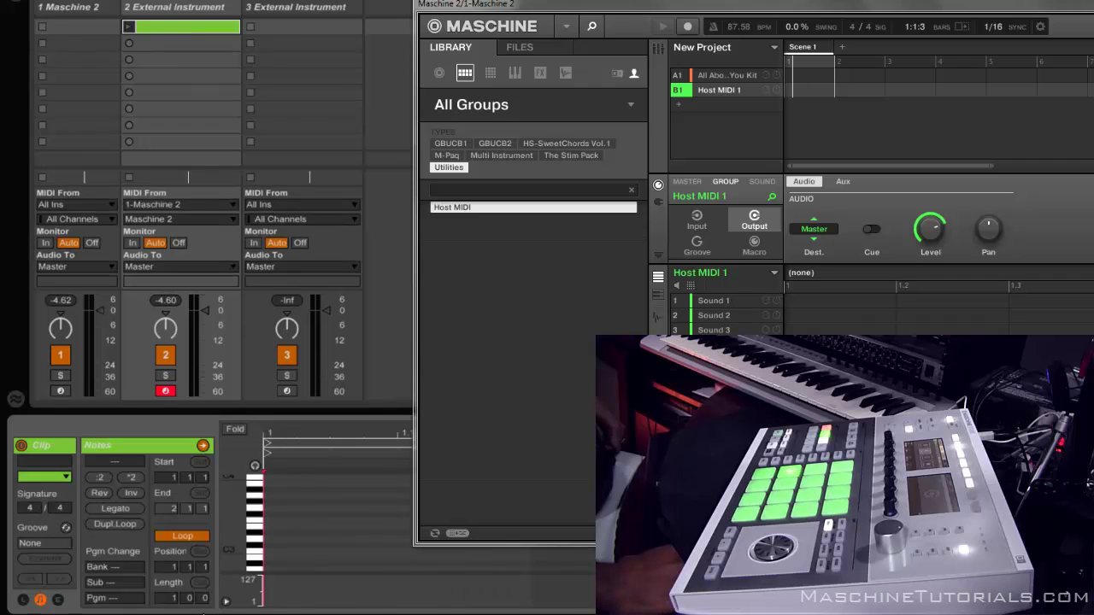
left_click_drag(178, 605, 178, 573)
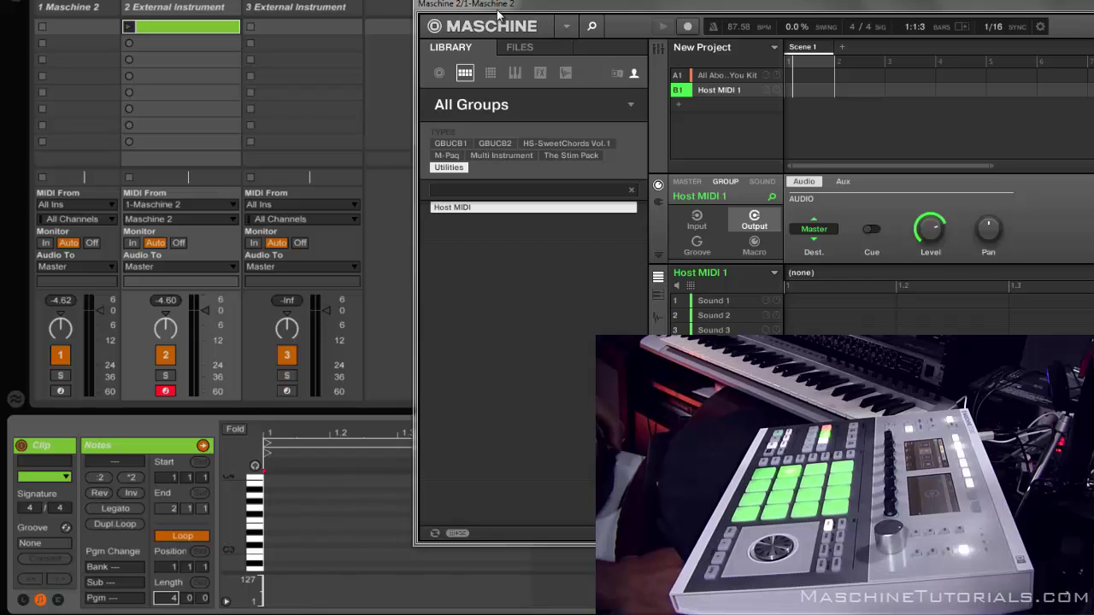
mouse_move(557, 9)
left_mouse_down()
mouse_move(562, 0)
mouse_move(562, 25)
left_mouse_up()
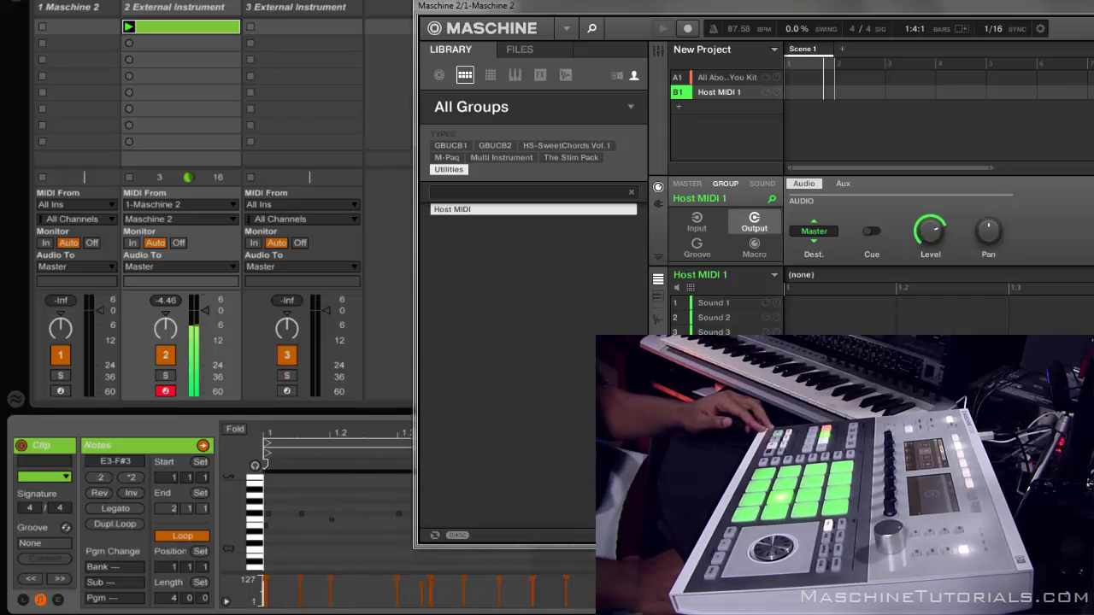
left_click(362, 534)
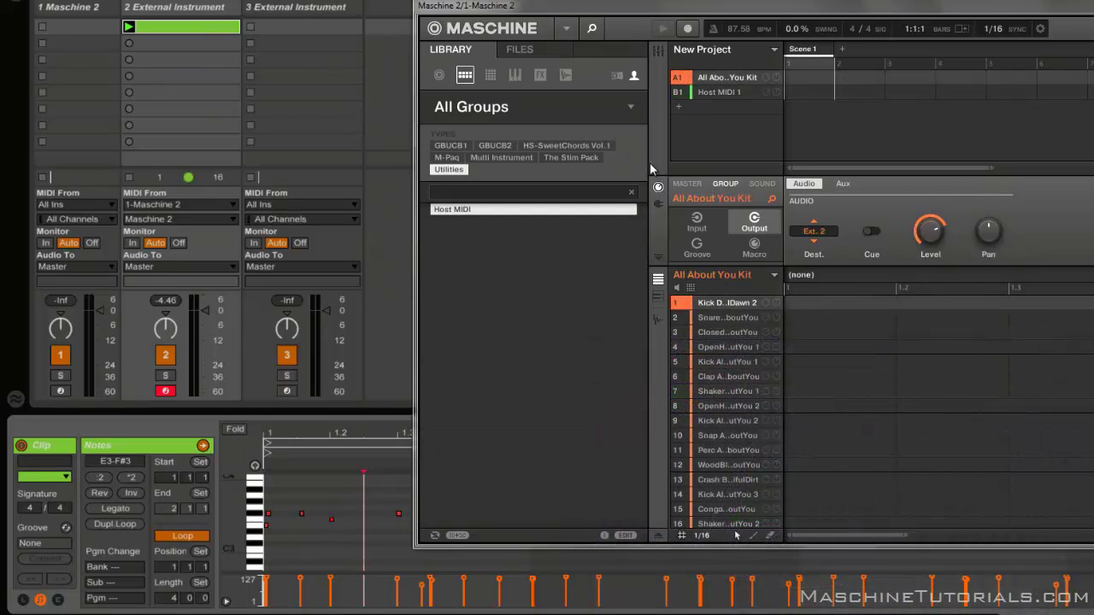
Step: Add the HS-R2M Earth group from the HS-SweetChords Vol.1 library as group C1
left_click(607, 146)
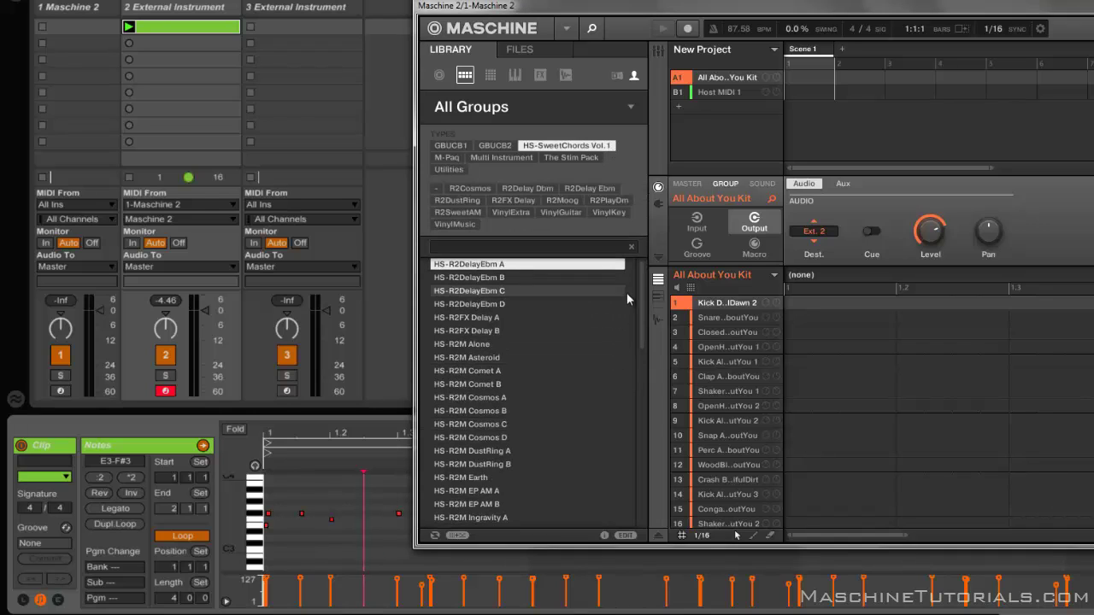
left_click_drag(480, 476, 726, 108)
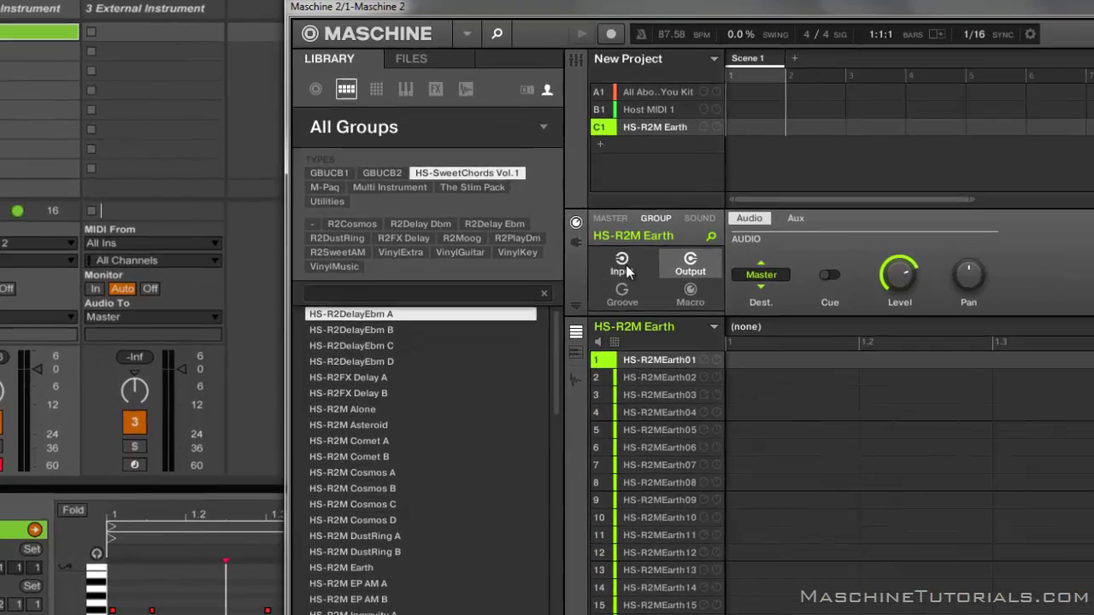
Step: Activate MIDI input for the HS-R2M Earth group, set its input channel to 4 and raise the root note
left_click(699, 222)
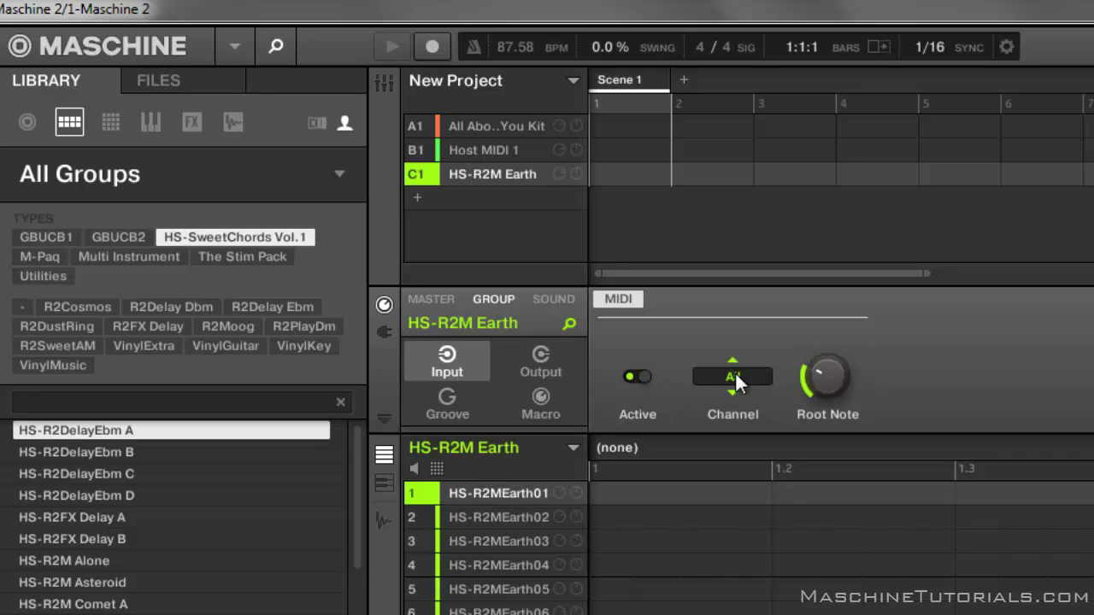
left_click(735, 380)
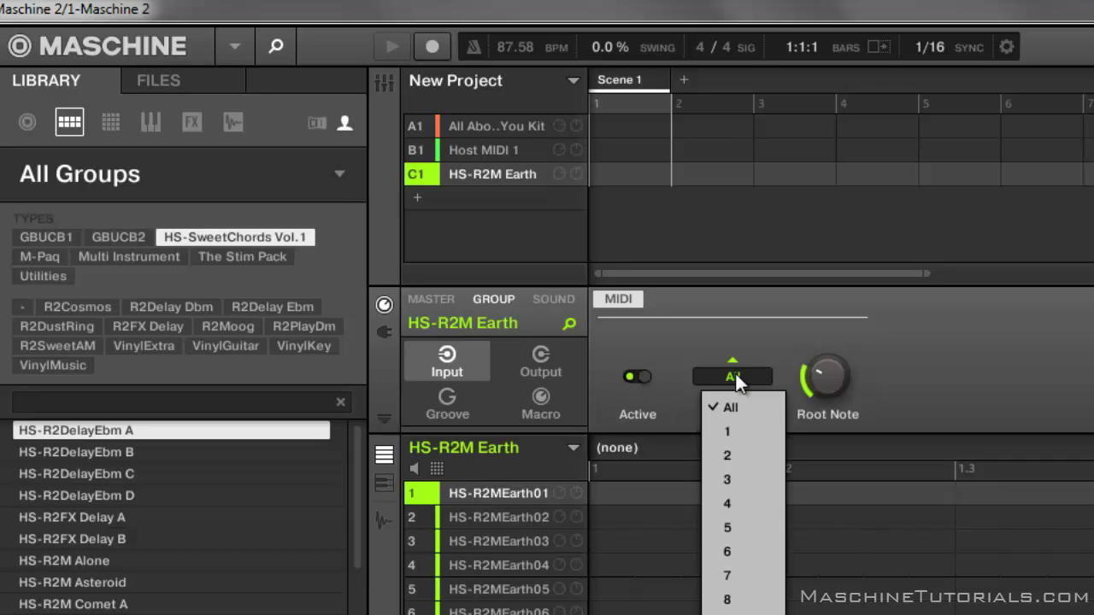
left_click(740, 508)
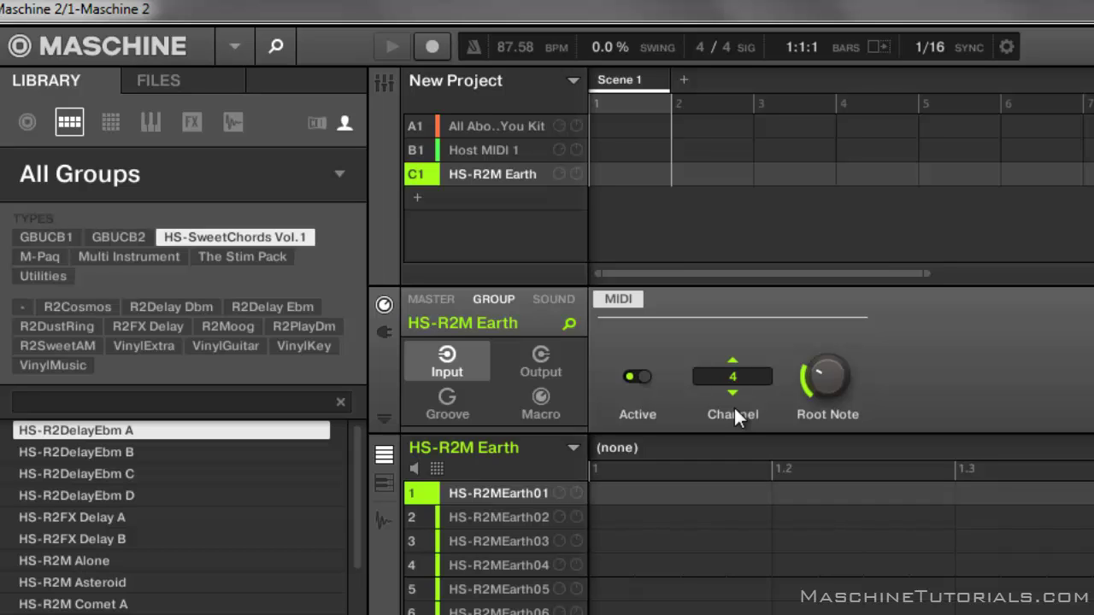
left_click_drag(810, 391, 818, 380)
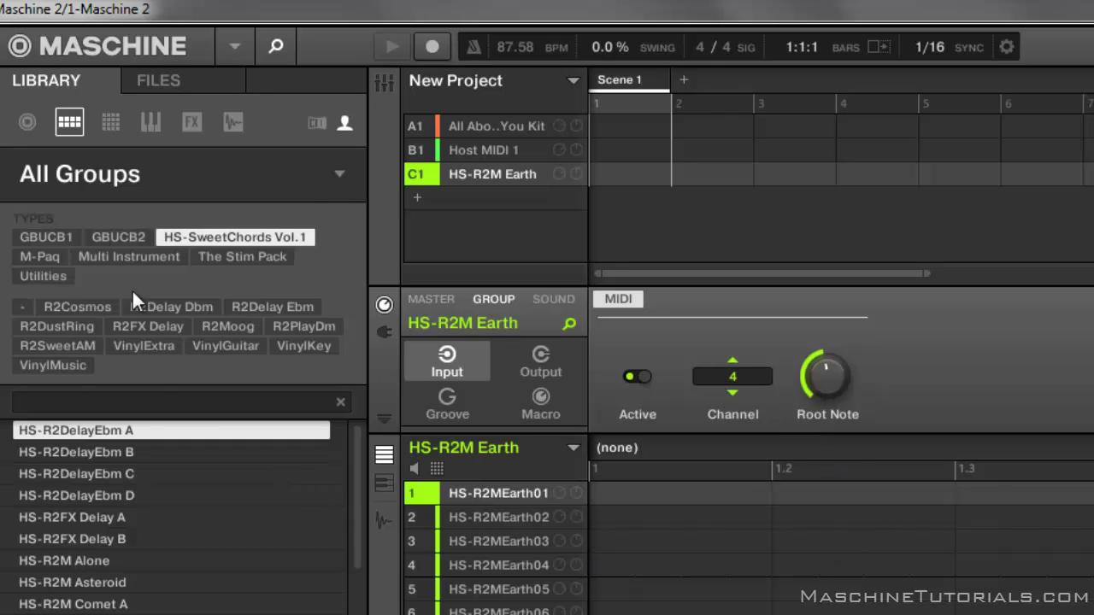
Step: Add the Host MIDI group from the Utilities library as group D1 and rename it Host MIDI 3
left_click(37, 277)
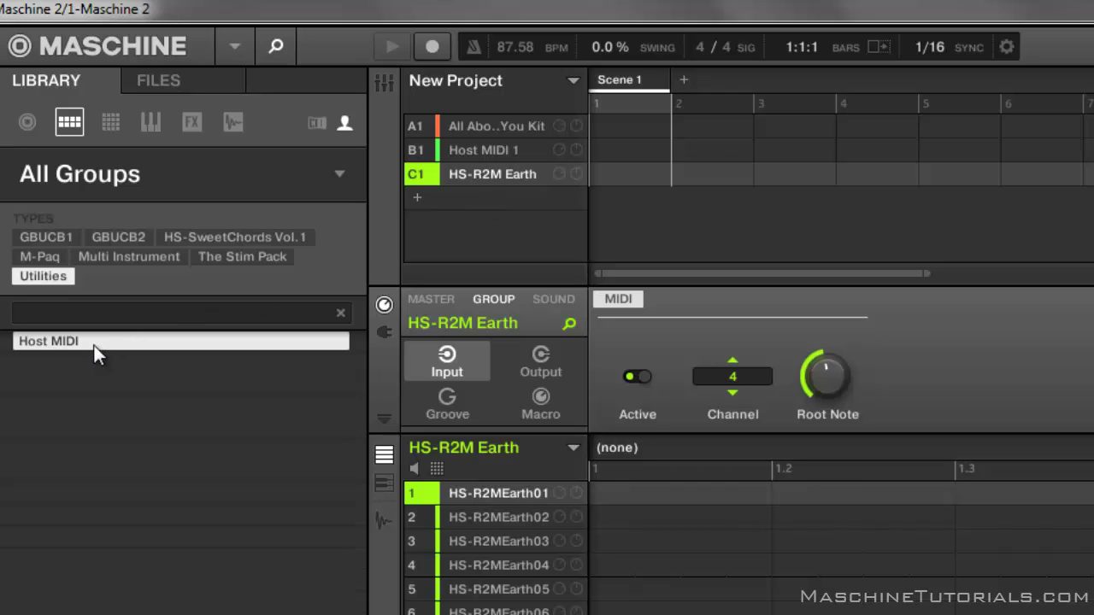
left_click_drag(94, 345, 513, 197)
double_click(513, 197)
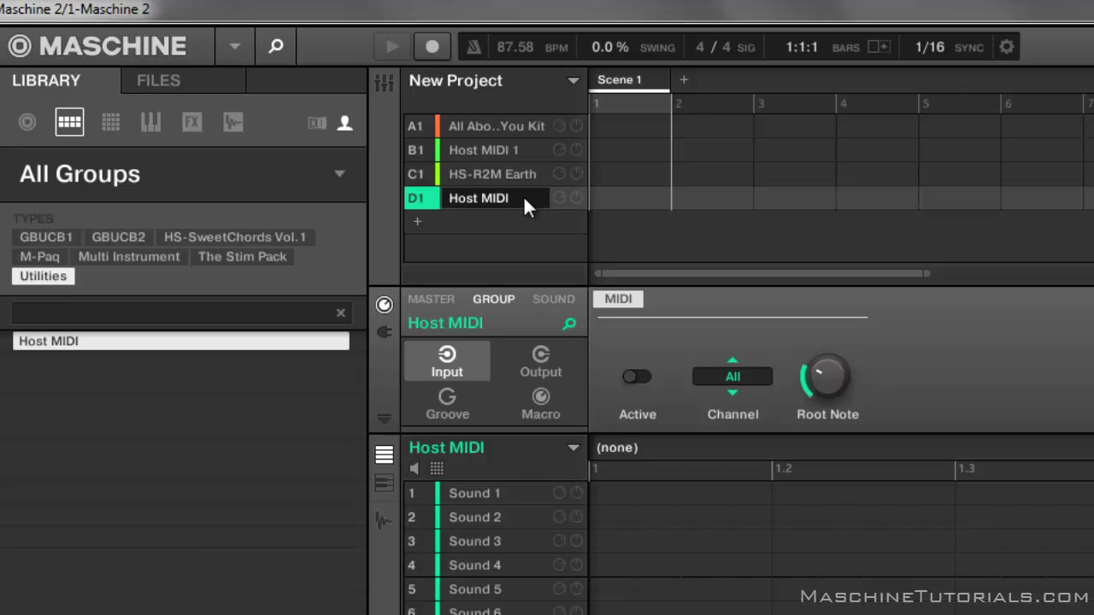
type("3")
key("Return")
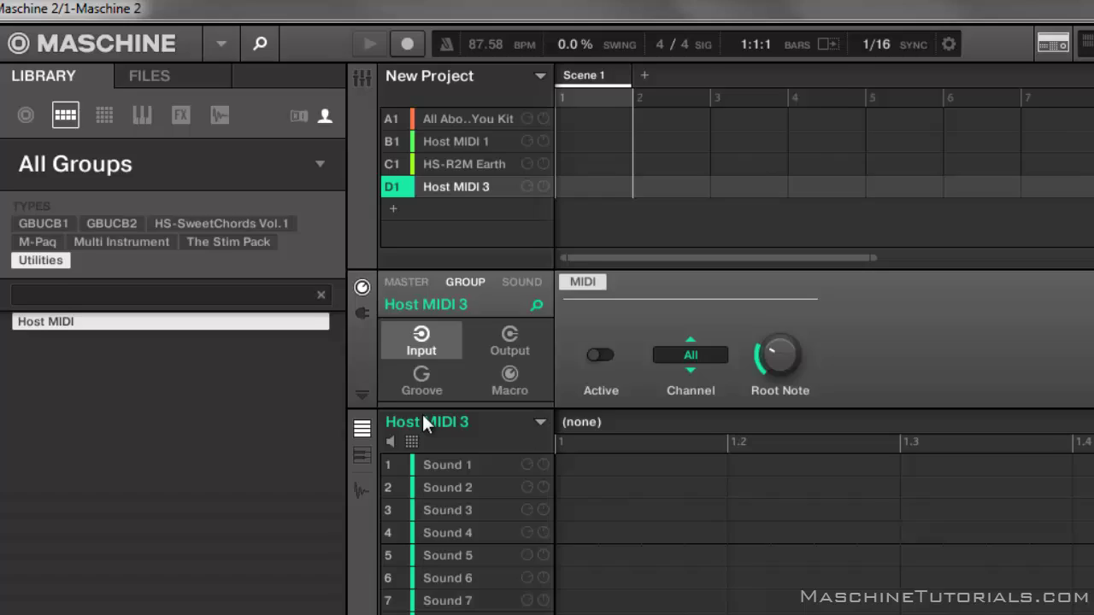
Step: Change the Host MIDI 3 group's color to green and activate its MIDI input on channel 3
right_click(421, 412)
mouse_move(500, 563)
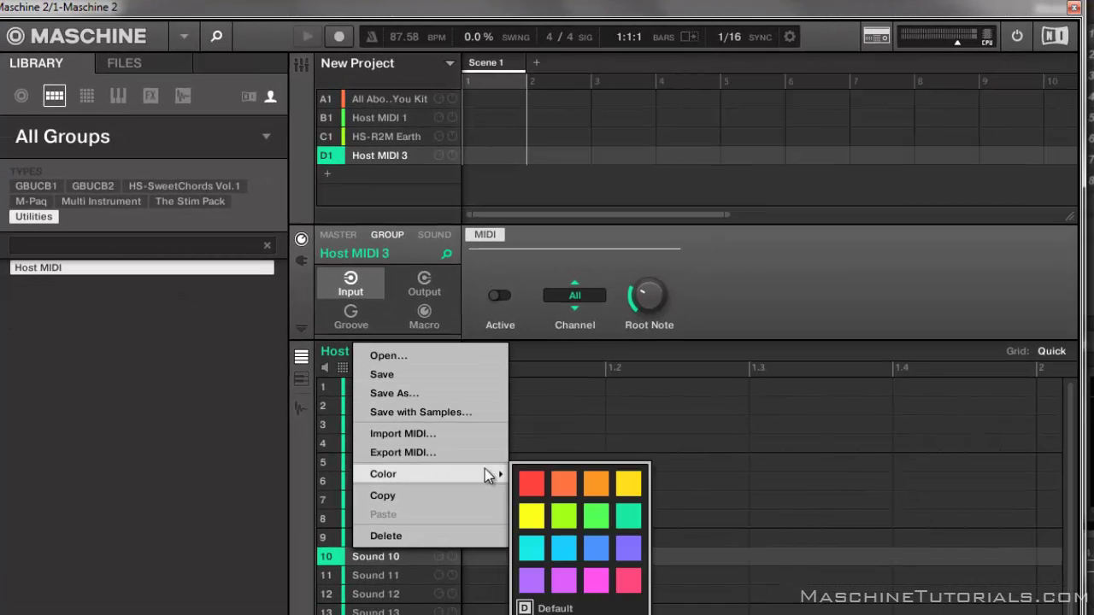
left_click(598, 513)
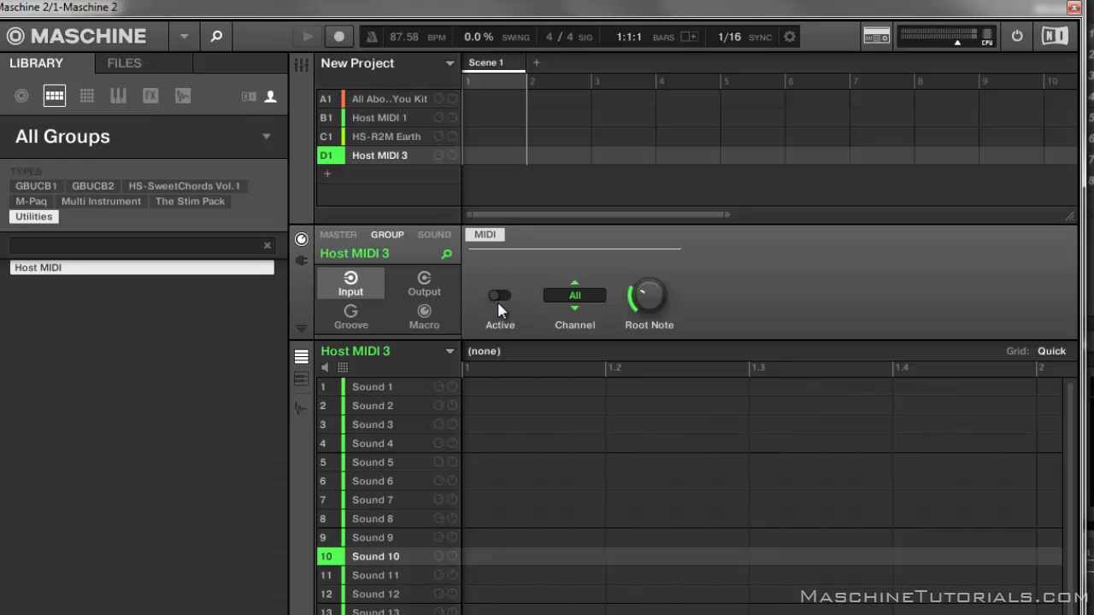
left_click(568, 294)
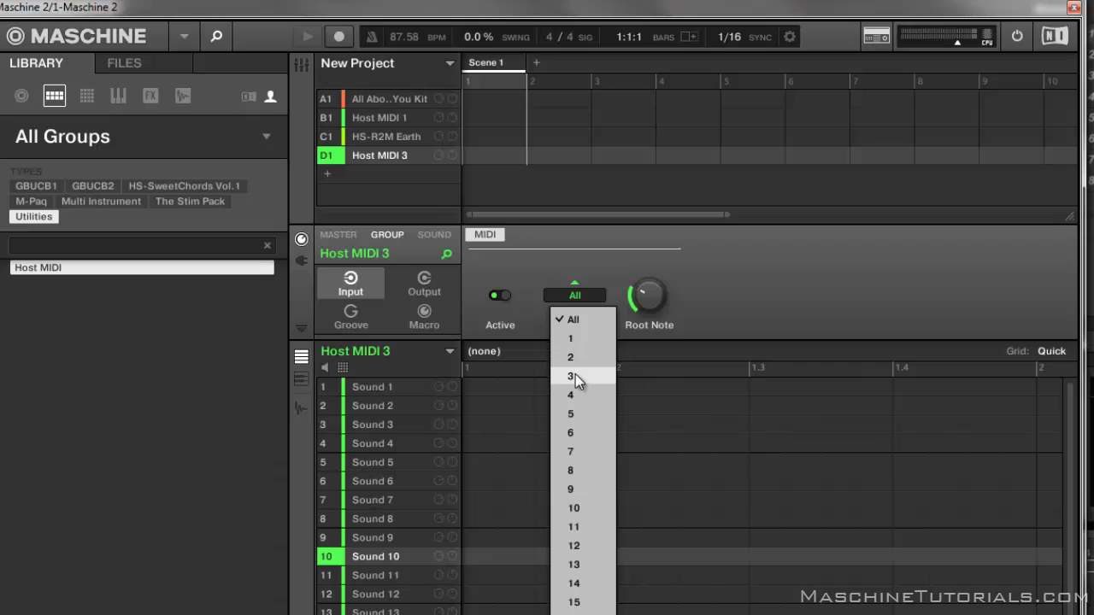
left_click(575, 378)
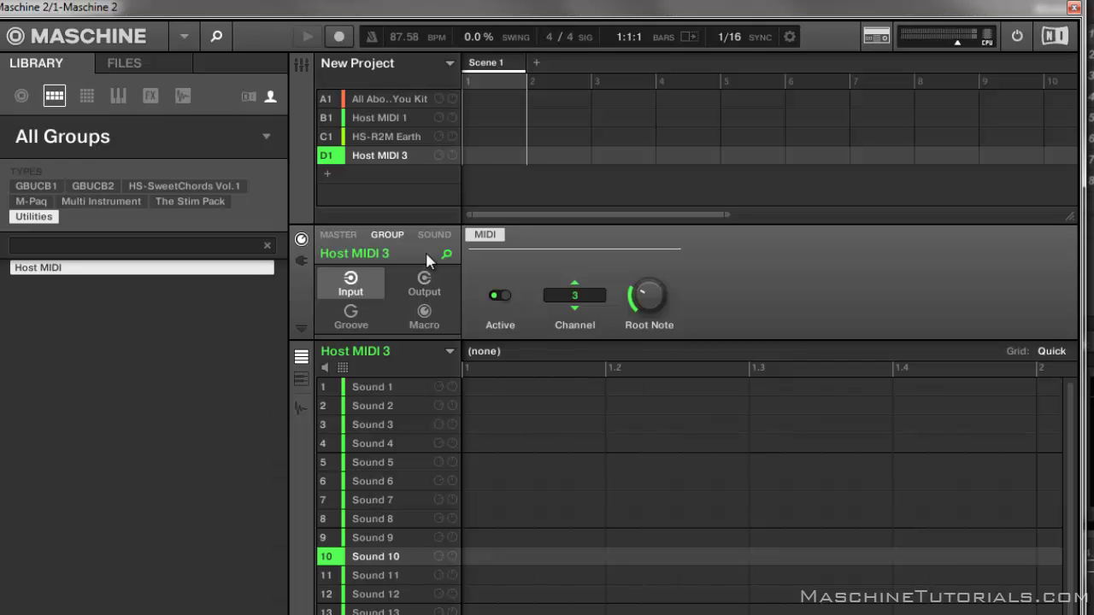
Step: Set the MIDI output channel of Sound 1 in the Host MIDI 3 group to 3
left_click(422, 283)
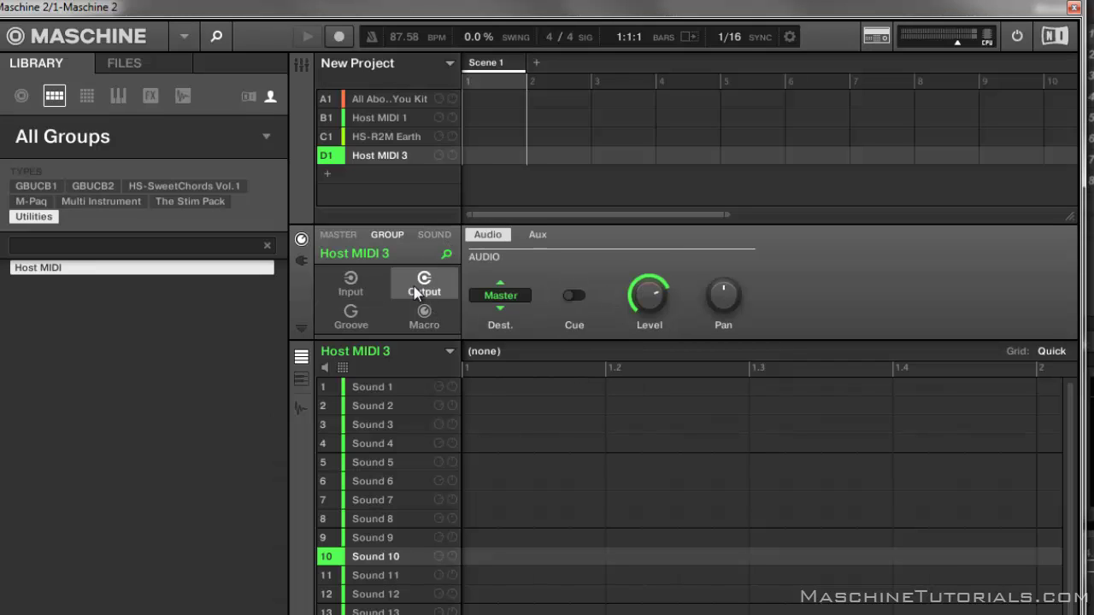
left_click(434, 235)
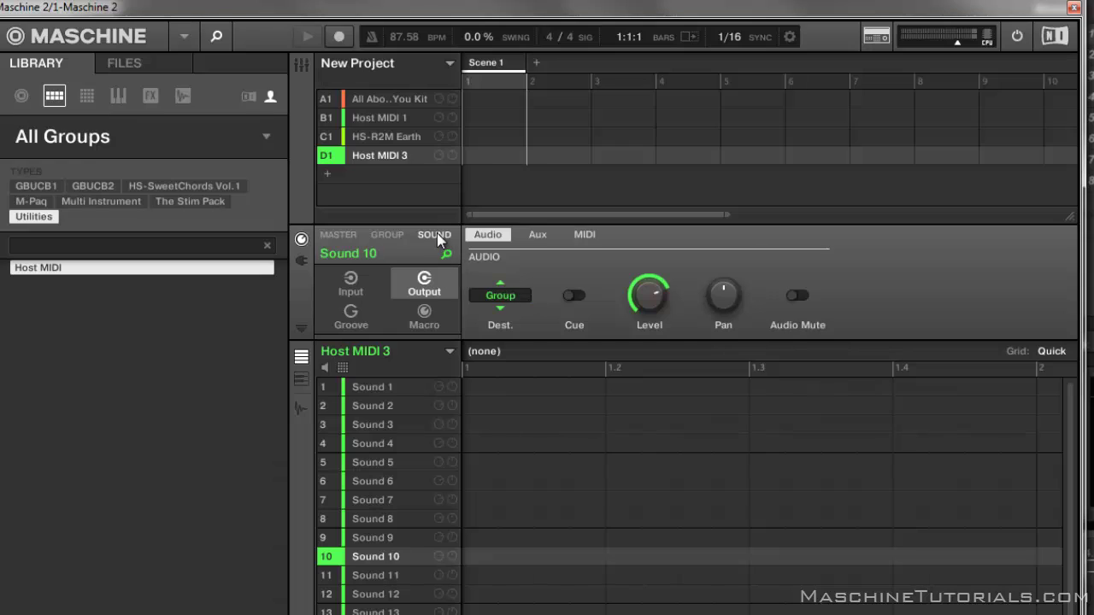
left_click(586, 236)
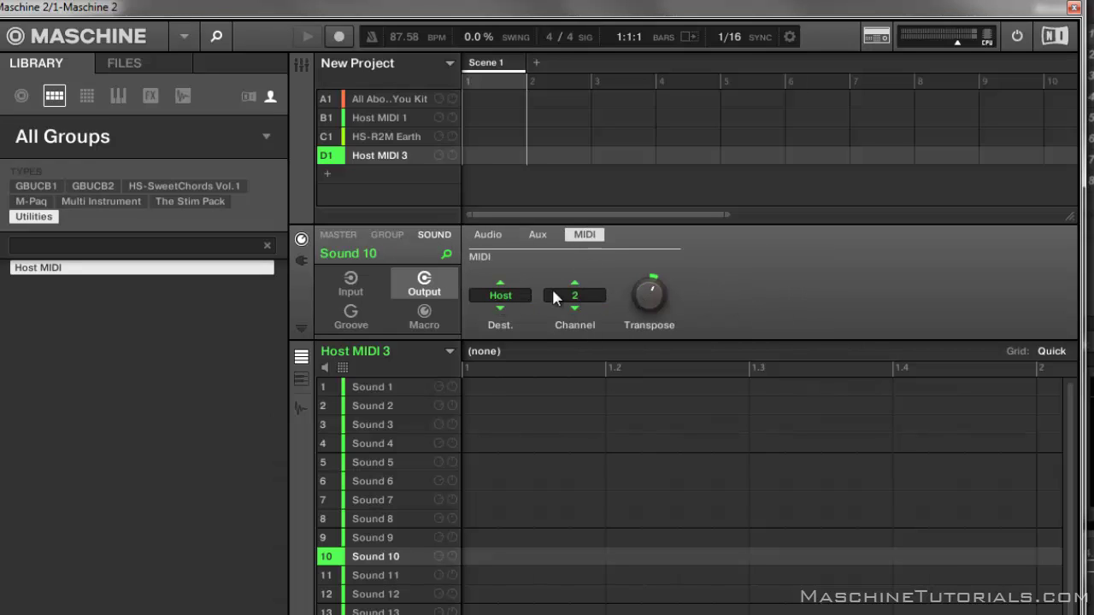
left_click(396, 386)
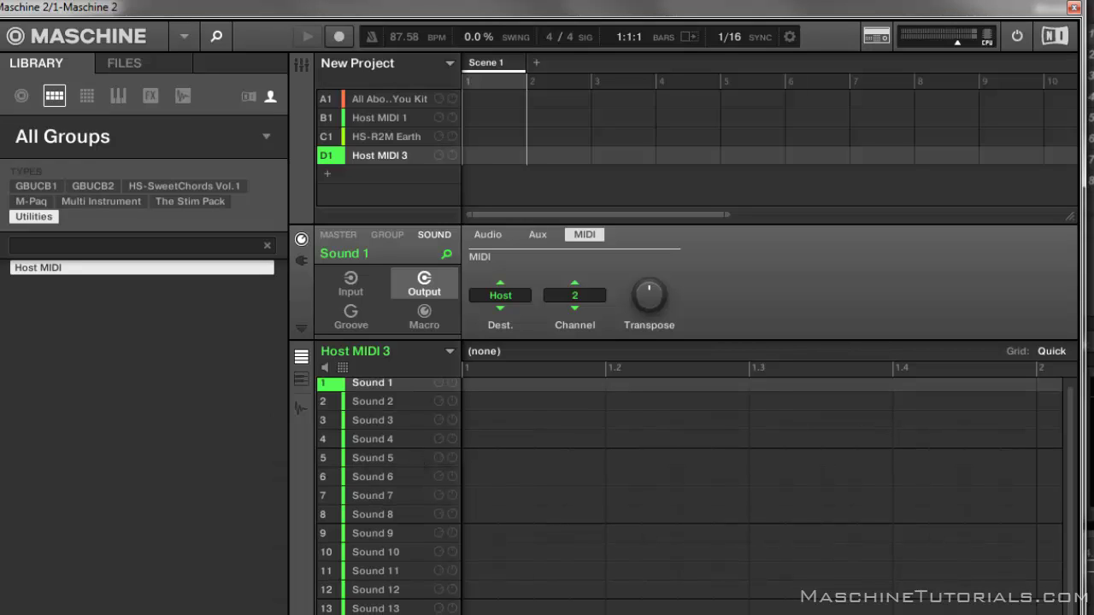
left_click(588, 300)
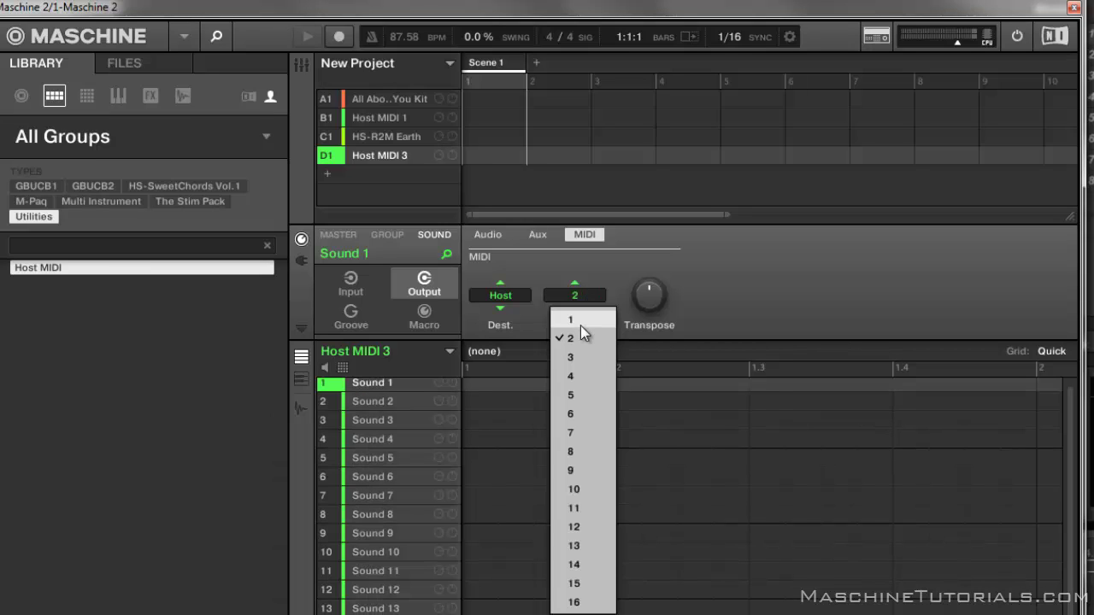
left_click(577, 357)
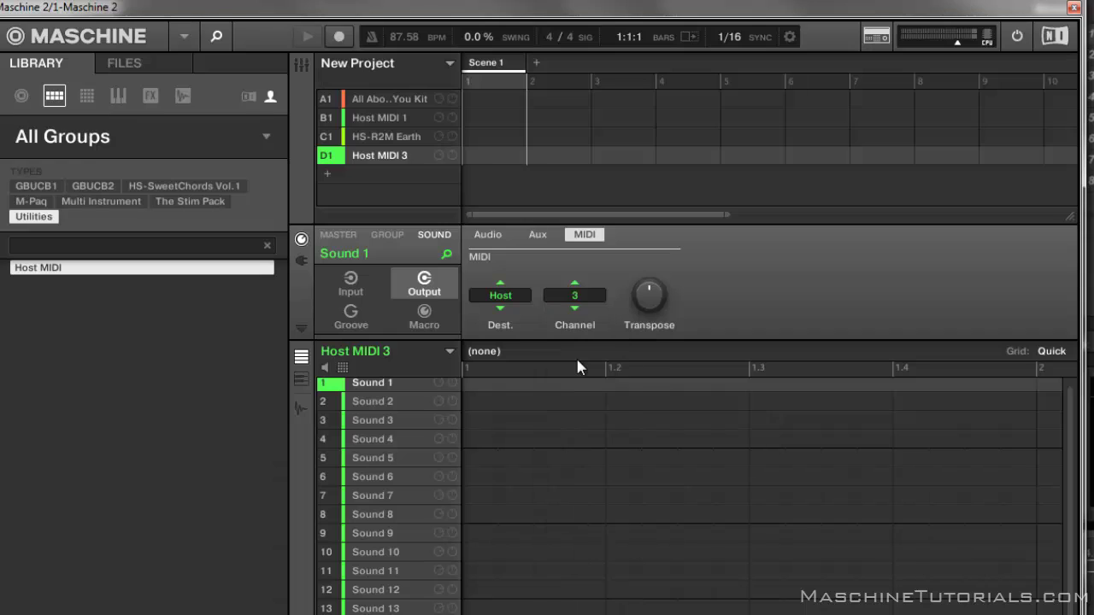
Step: Check the MIDI output settings of the other sounds in the Host MIDI 3 group and reselect Sound 1
left_click(395, 458)
left_click(409, 515)
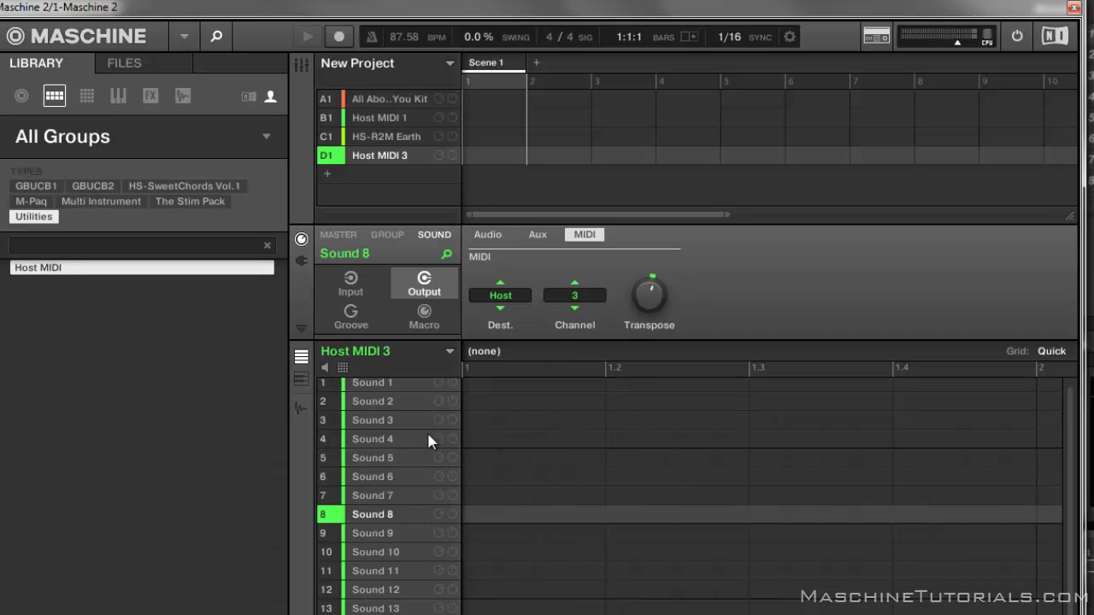
scroll(426, 435, "up", 1)
left_click(376, 387)
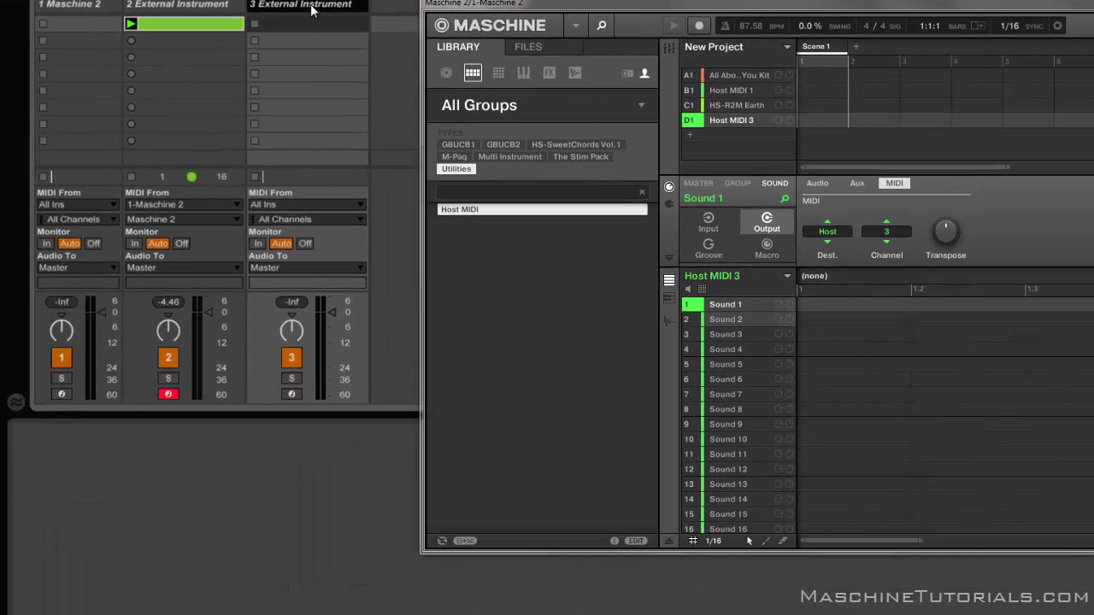
Step: Set the MIDI input of the third External Instrument track to 1-Maschine 2 with Maschine 2 as its source channel
left_click(311, 5)
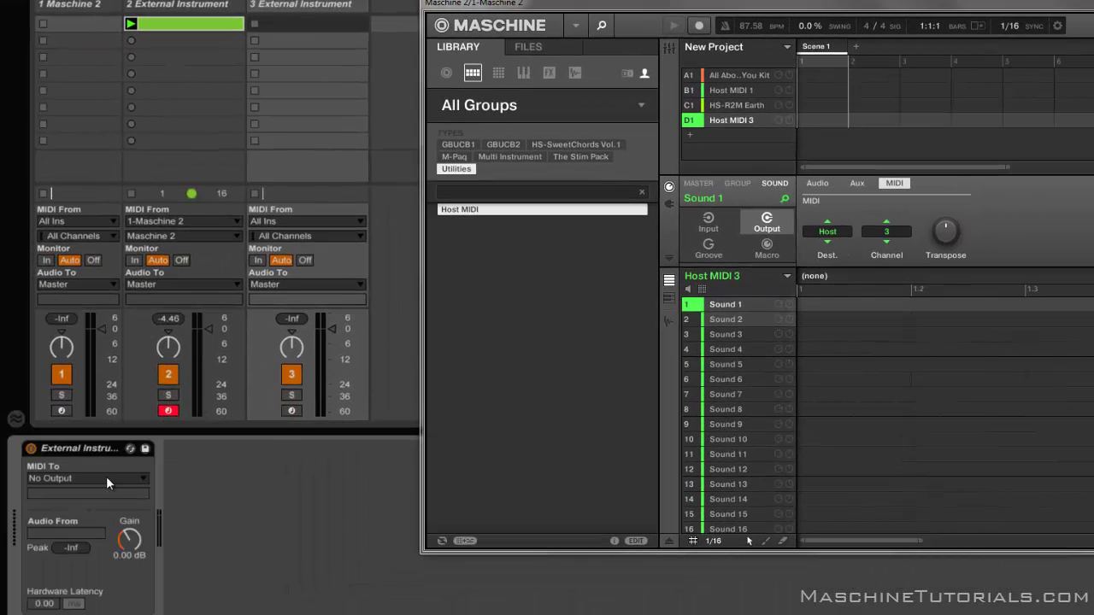
left_click(311, 222)
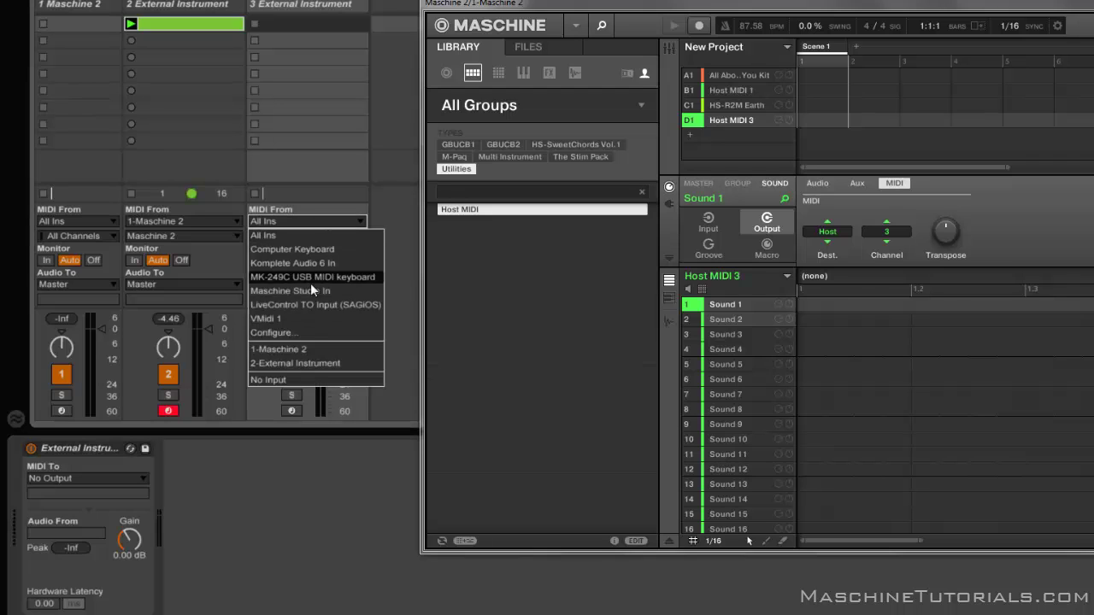
left_click(308, 346)
left_click(333, 239)
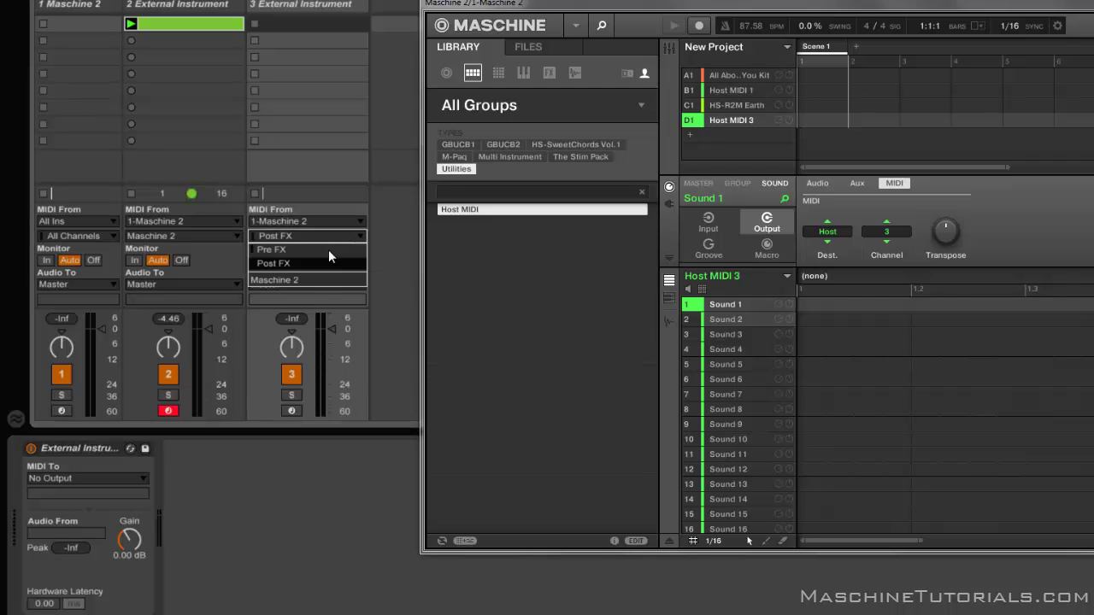
left_click(308, 281)
Step: Route the third track's External Instrument MIDI to 1-Maschine 2 on channel 4-Maschine 2 and take its audio from Maschine Out 3
left_click(138, 478)
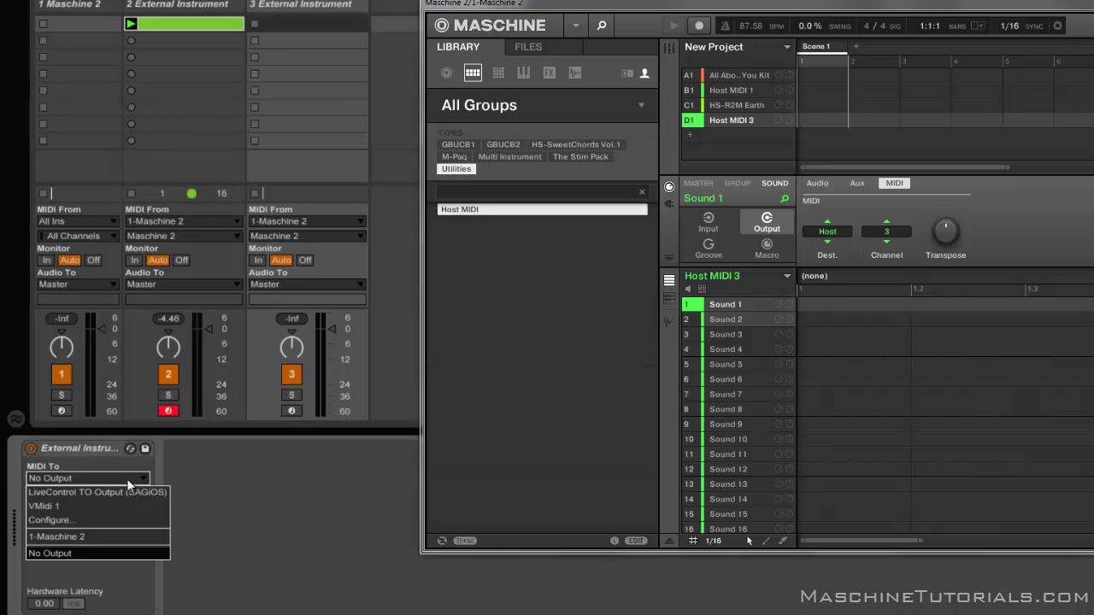
left_click(101, 537)
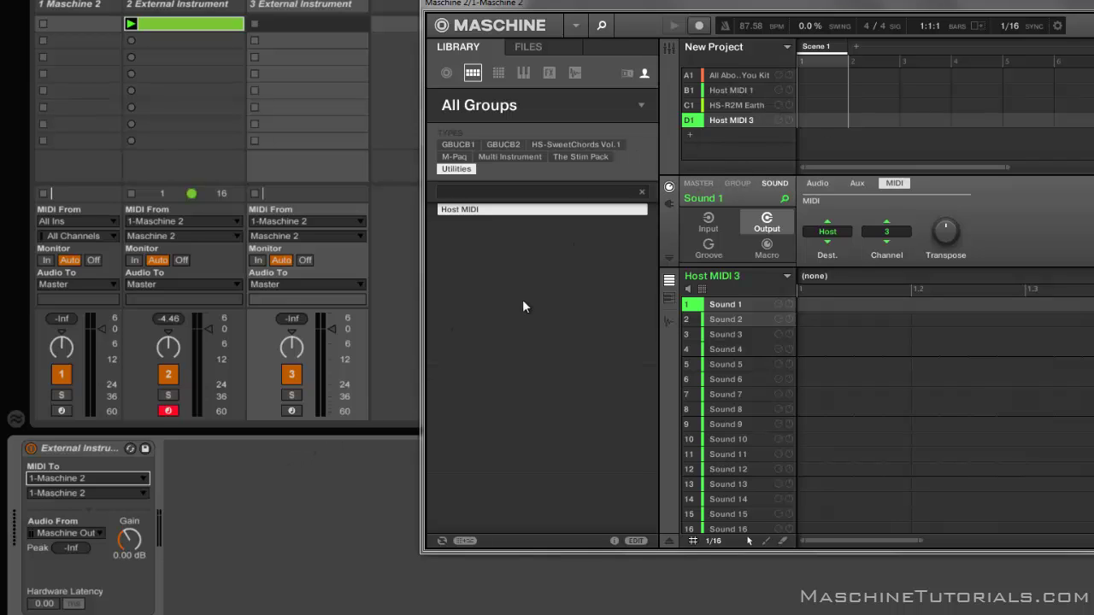
left_click(124, 493)
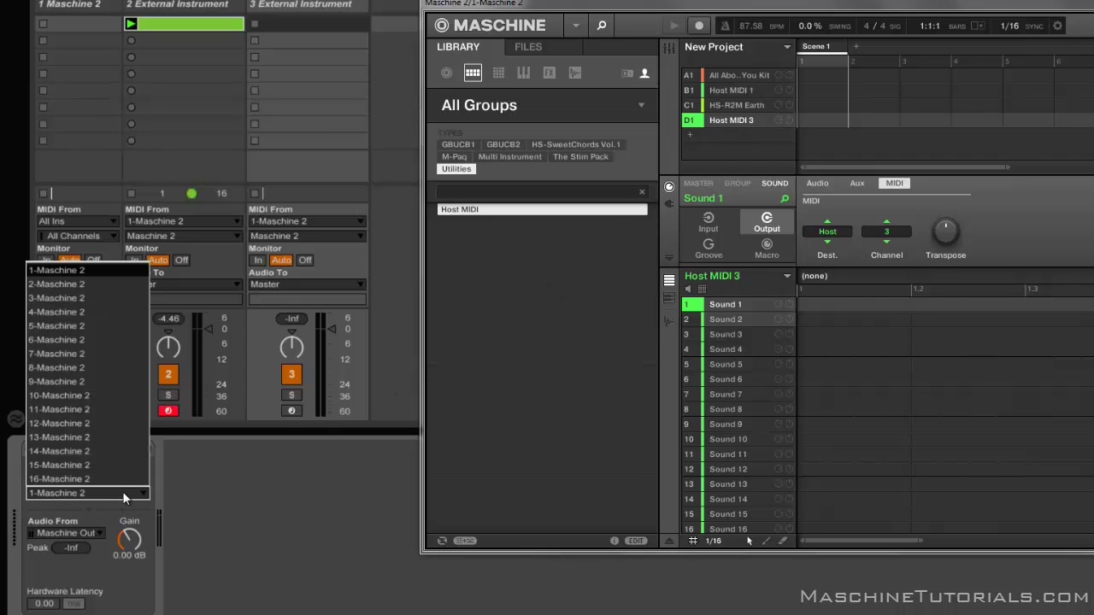
left_click(90, 313)
left_click(98, 532)
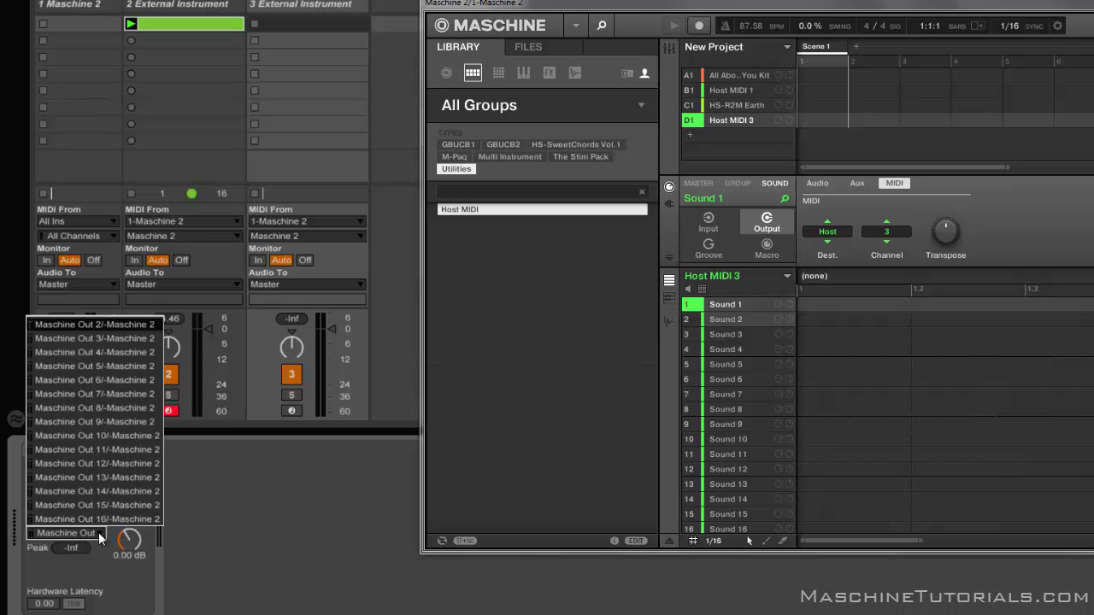
left_click(130, 340)
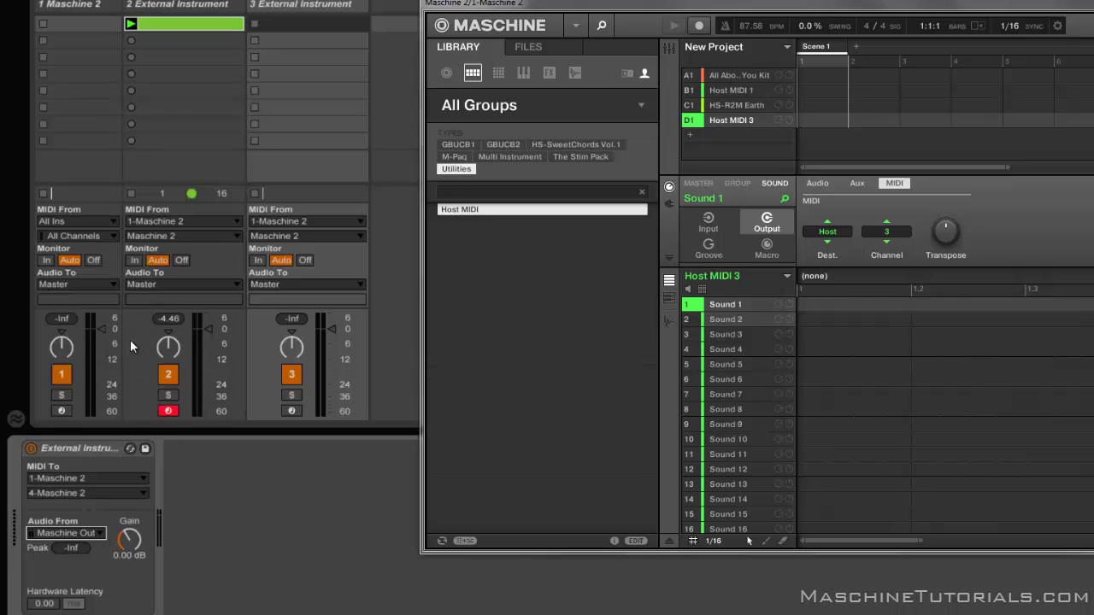
Step: Set the HS-R2M Earth group's audio output destination to Ext. 3
left_click(742, 106)
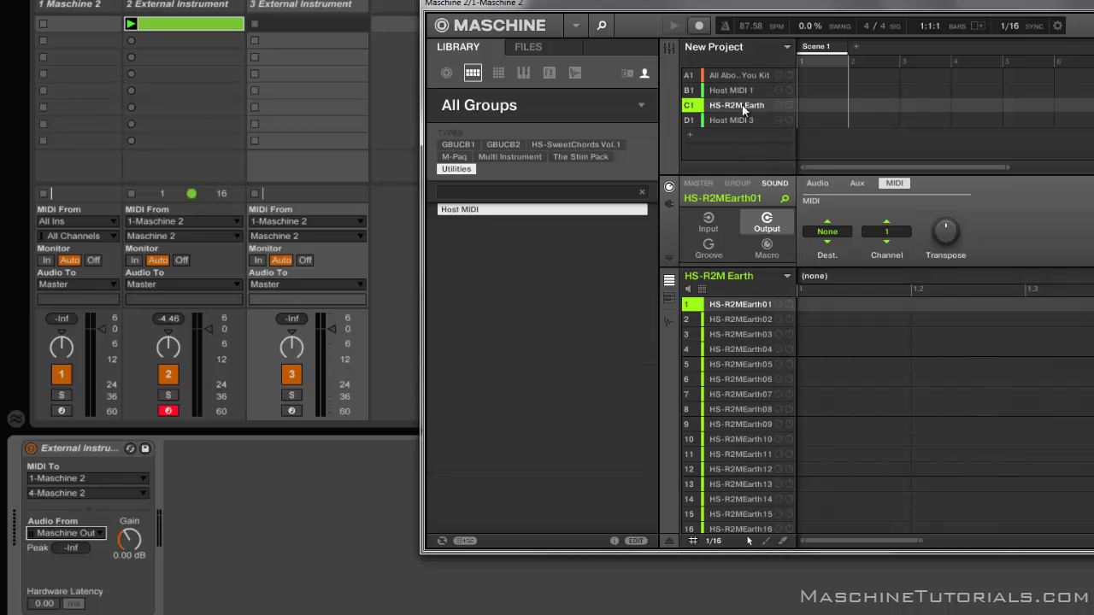
left_click(734, 182)
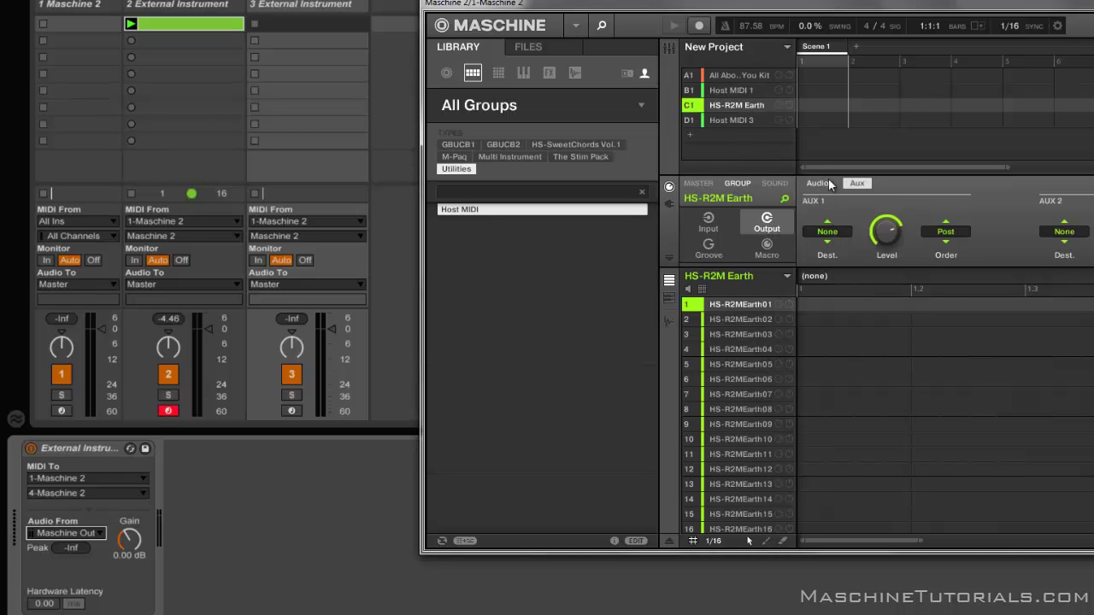
left_click(826, 184)
left_click(829, 232)
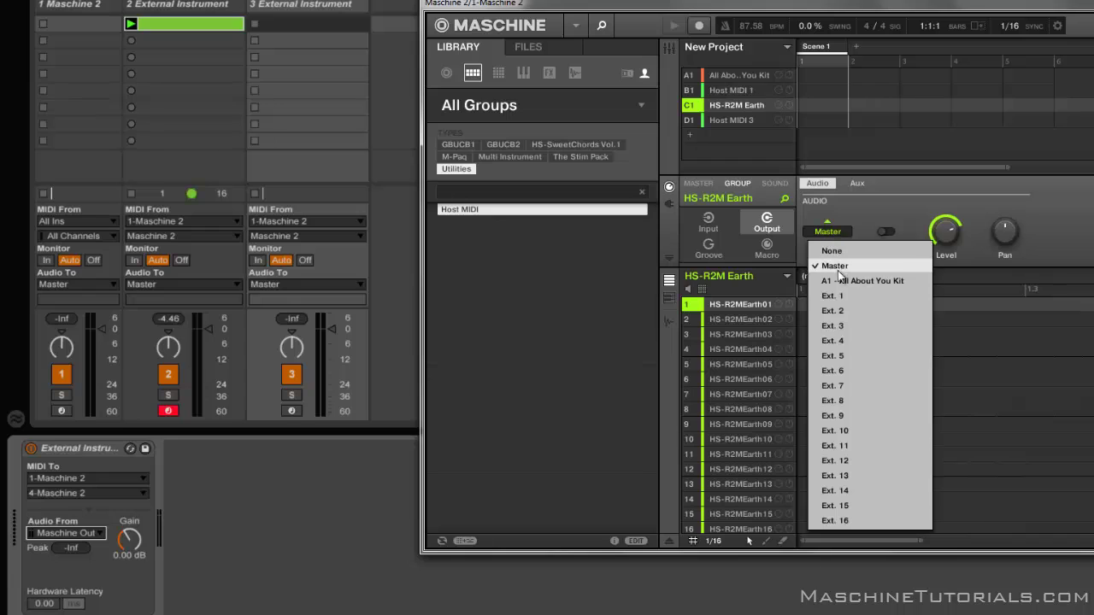
left_click(838, 325)
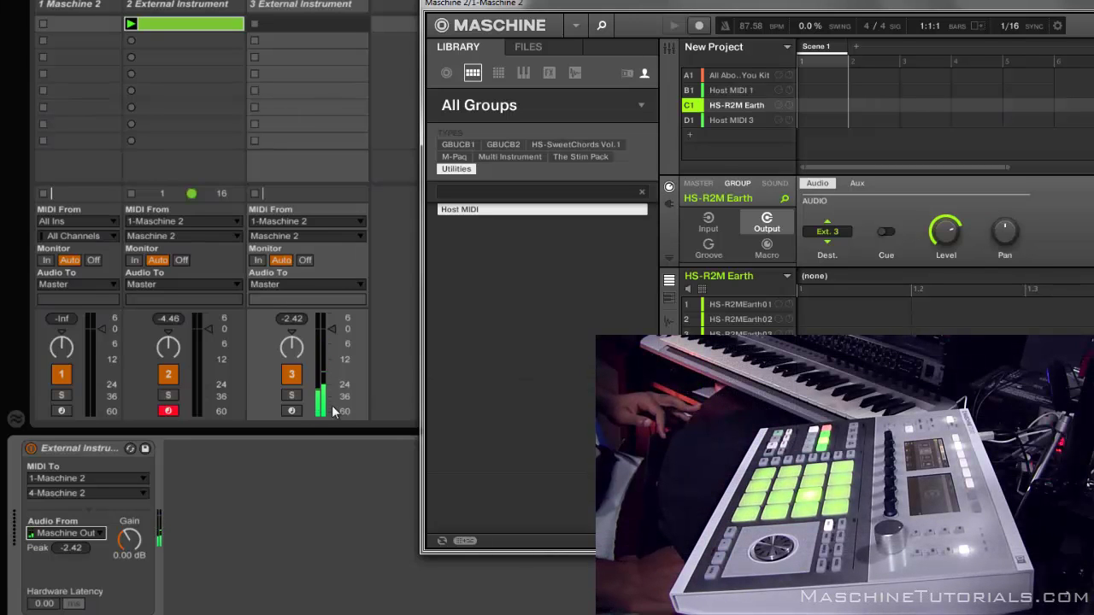
Step: Arm the third track for recording and create a clip with a four-bar loop length in its first slot
left_click(292, 411)
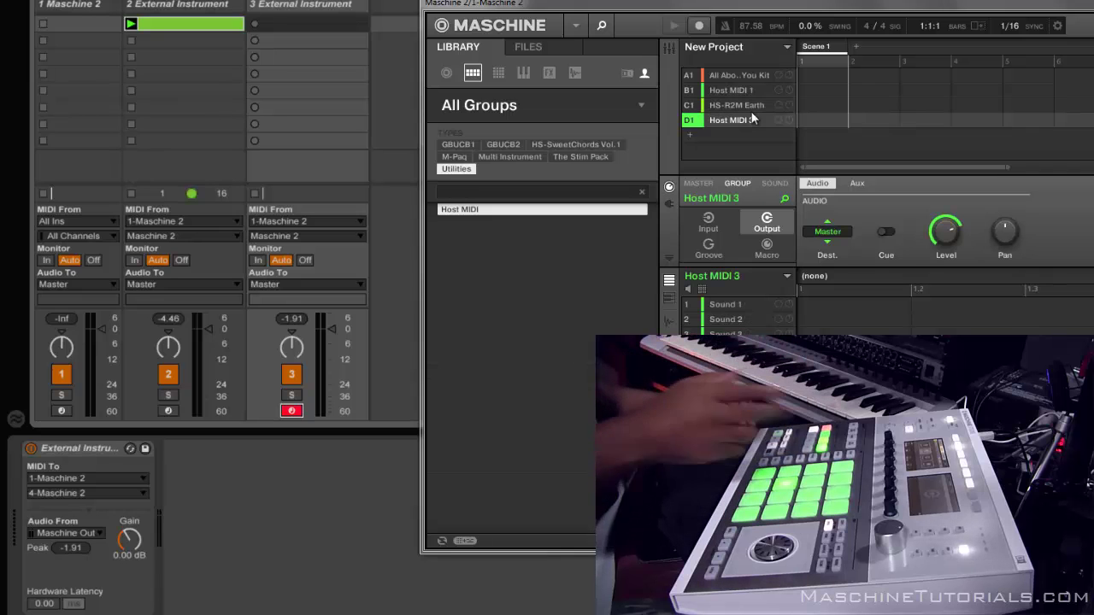
double_click(295, 23)
left_click(171, 605)
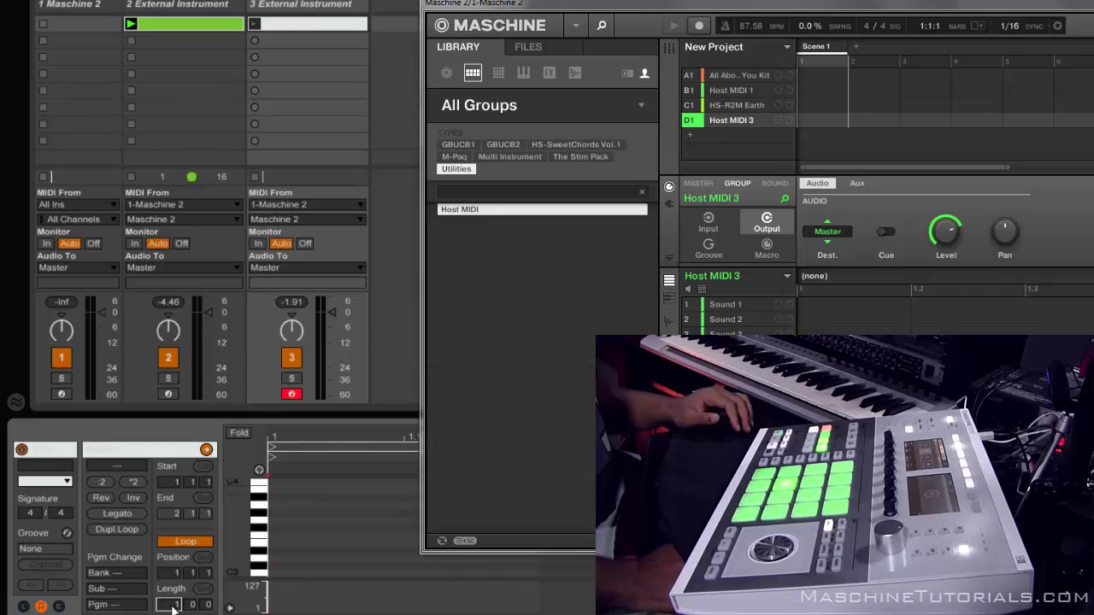
key("Up")
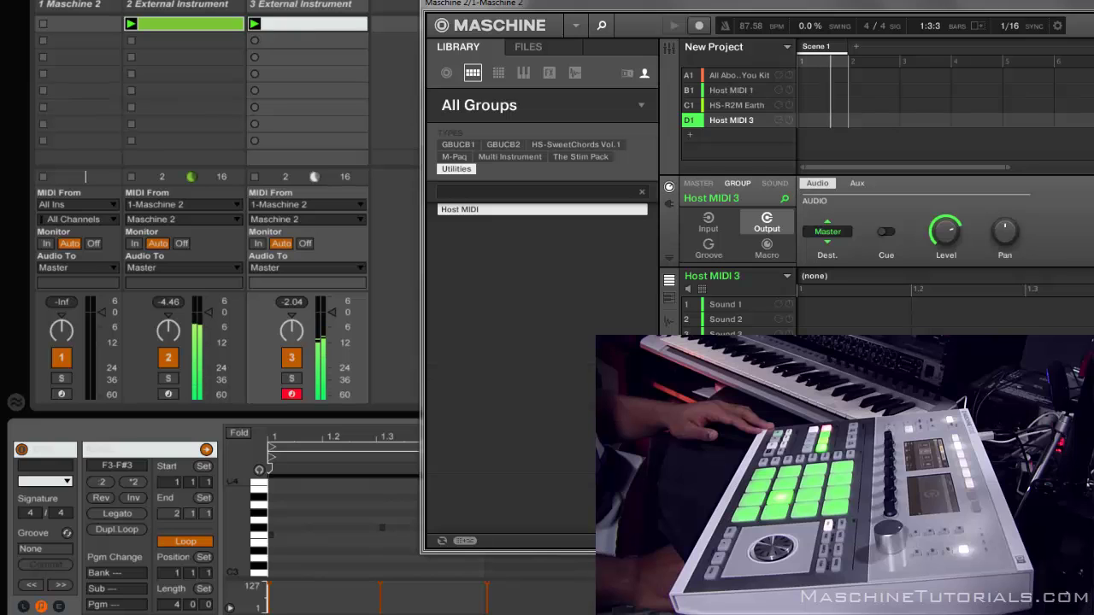
Step: Review how the All About You Kit and HS-R2M Earth groups pair with Host MIDI 1 and Host MIDI 3
left_click_drag(502, 10, 506, 8)
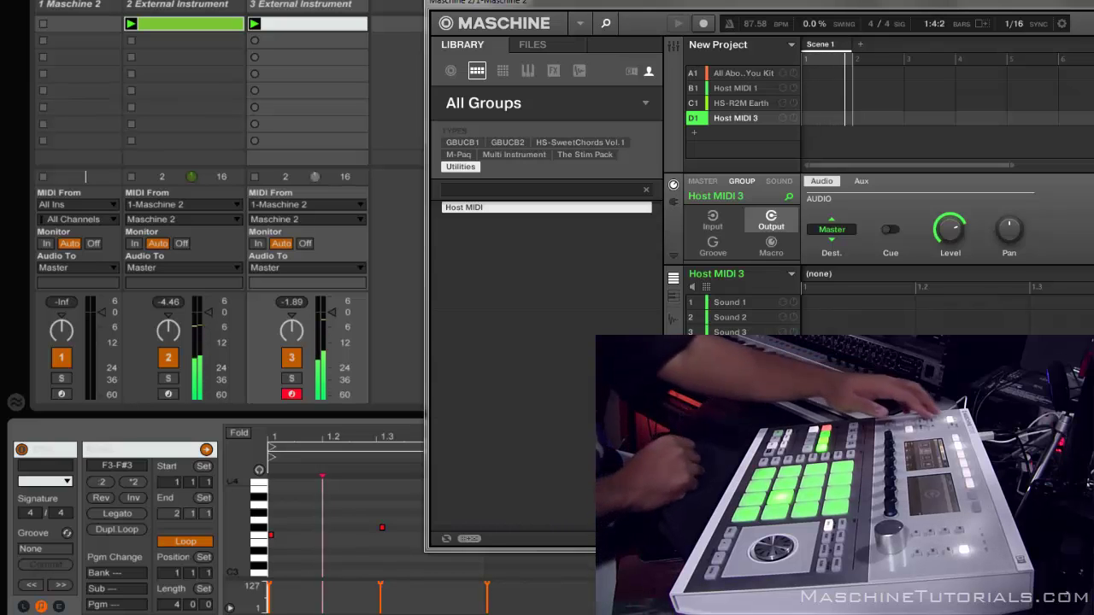
left_click(740, 102)
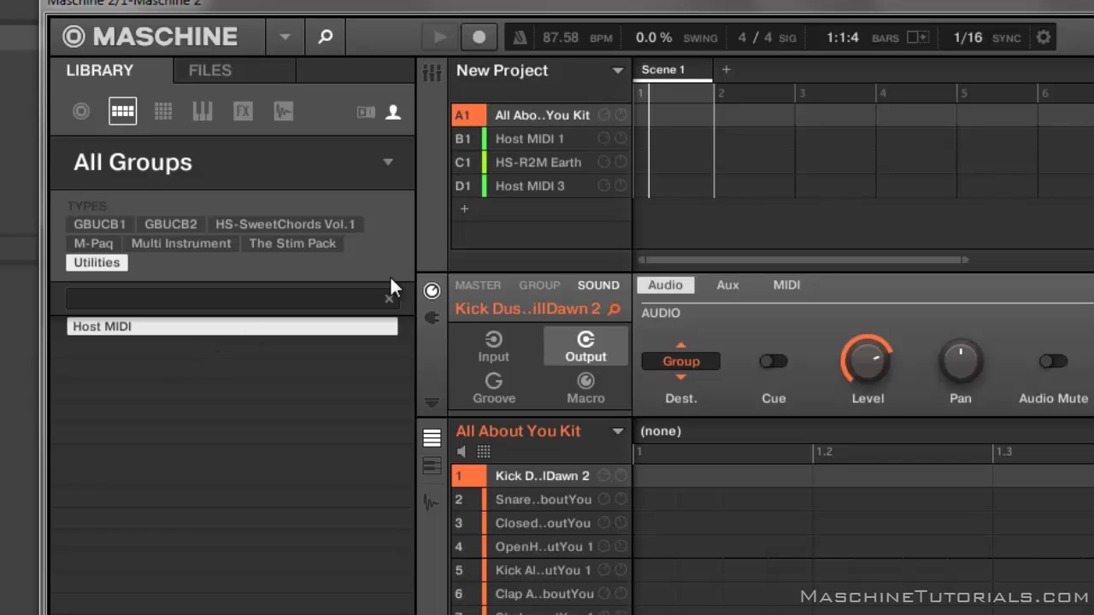
left_click(542, 139)
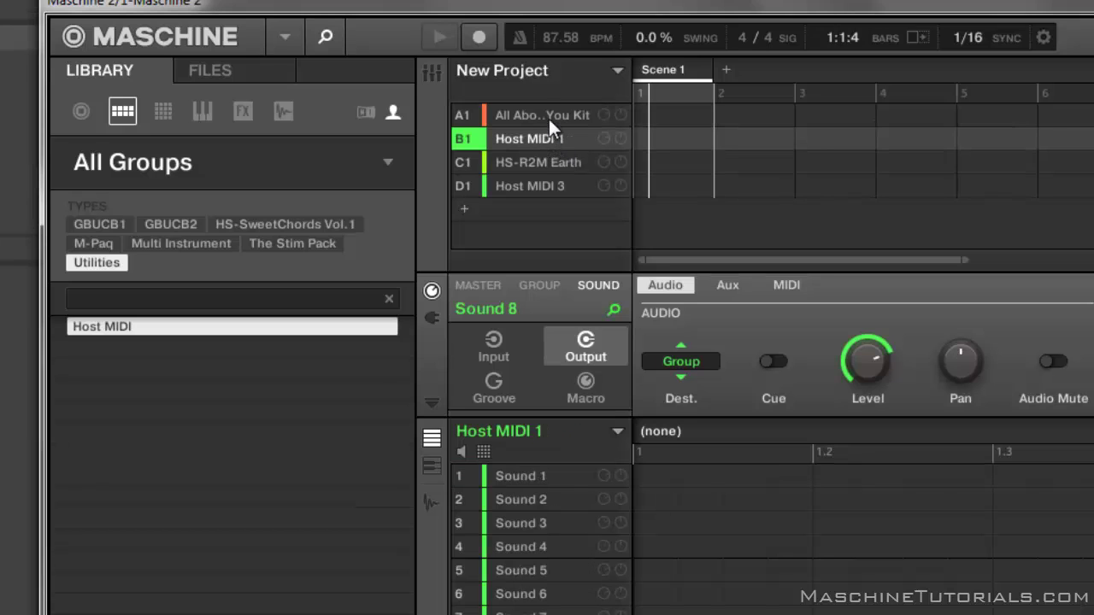
left_click(548, 115)
left_click(539, 187)
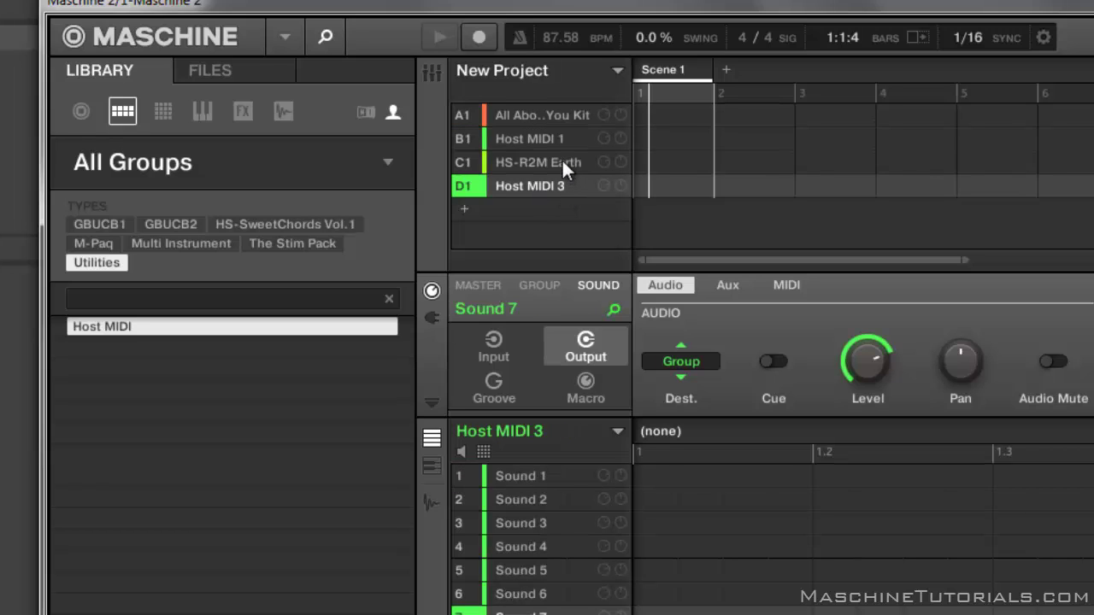
left_click(561, 163)
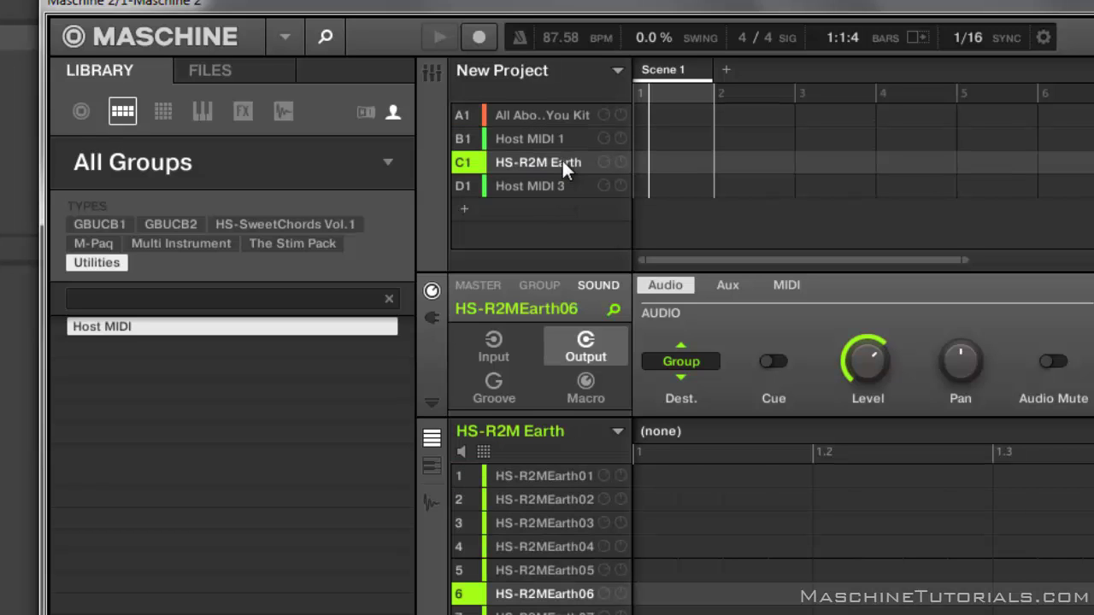
Step: Inspect the Host MIDI 3 group's MIDI input settings and the MIDI output destination and channel of its selected sound
left_click(554, 186)
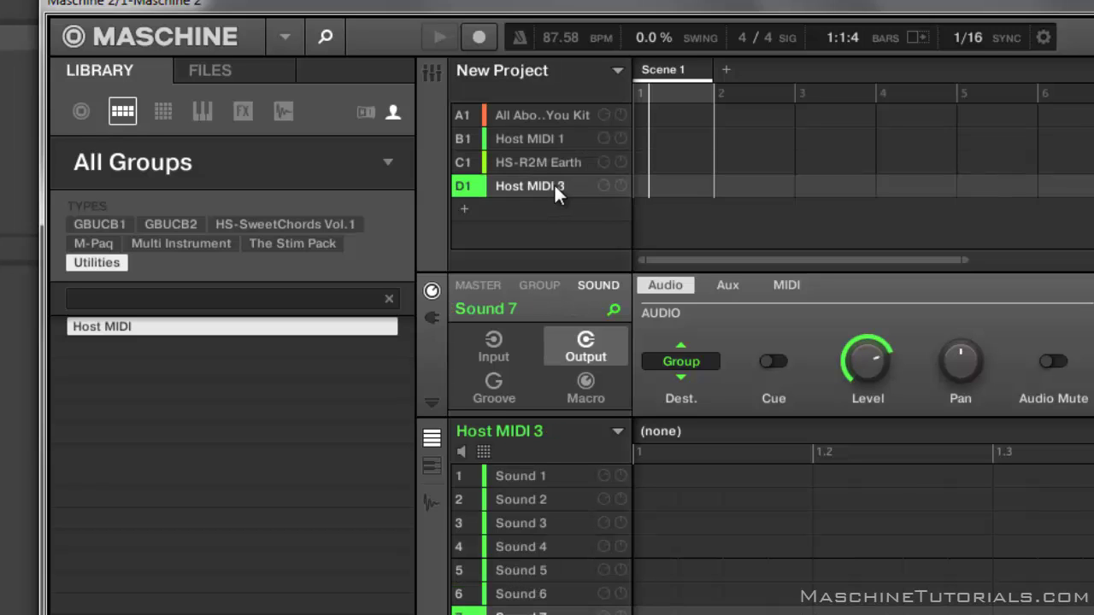
left_click(538, 288)
left_click(500, 351)
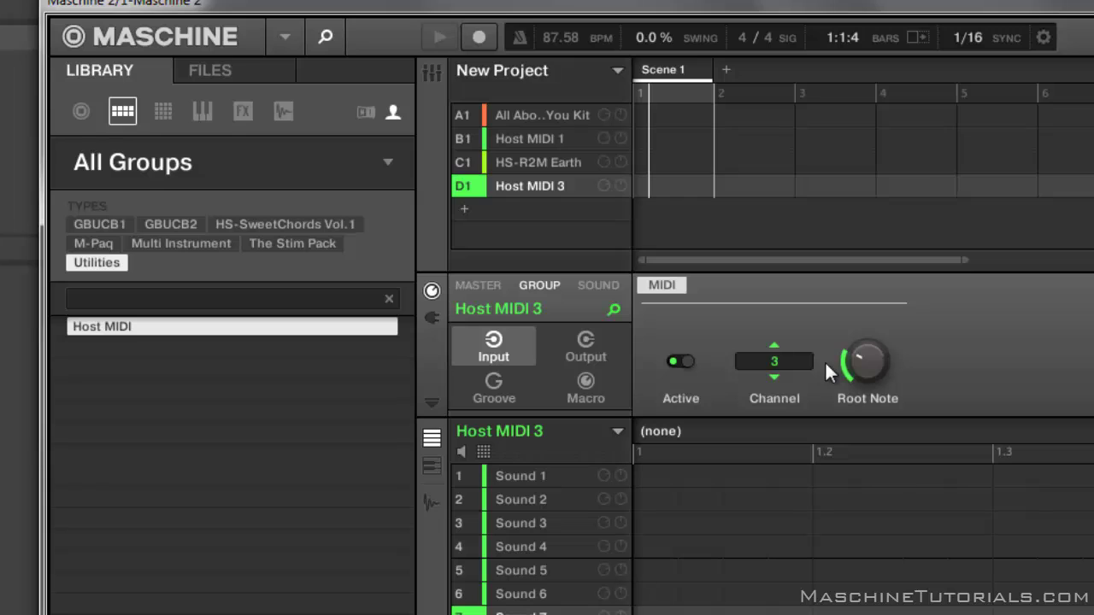
mouse_move(857, 365)
left_click(597, 291)
left_click(586, 347)
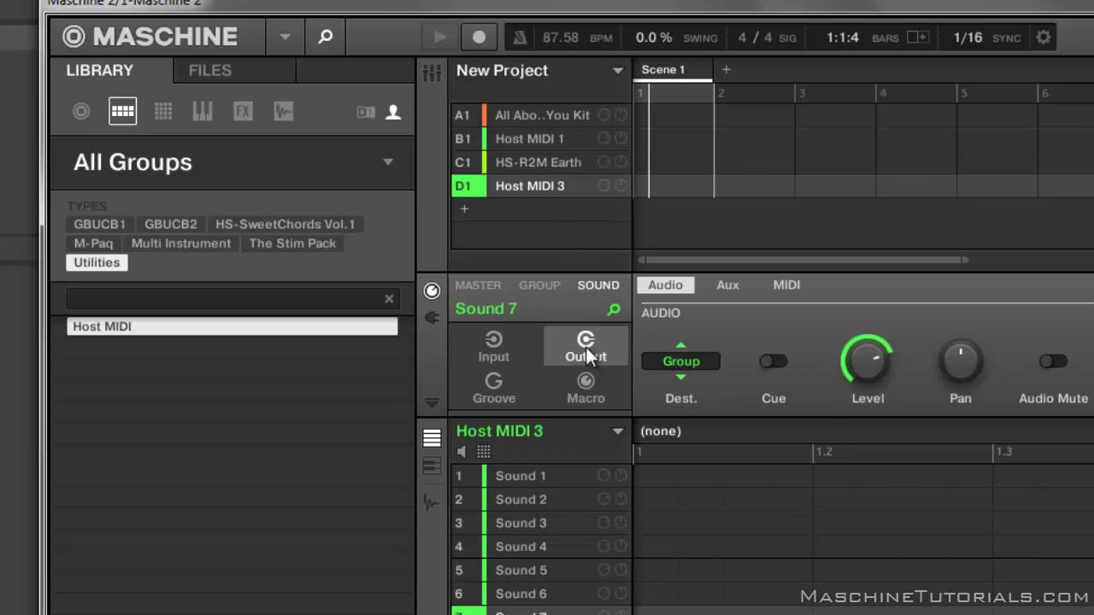
left_click(786, 287)
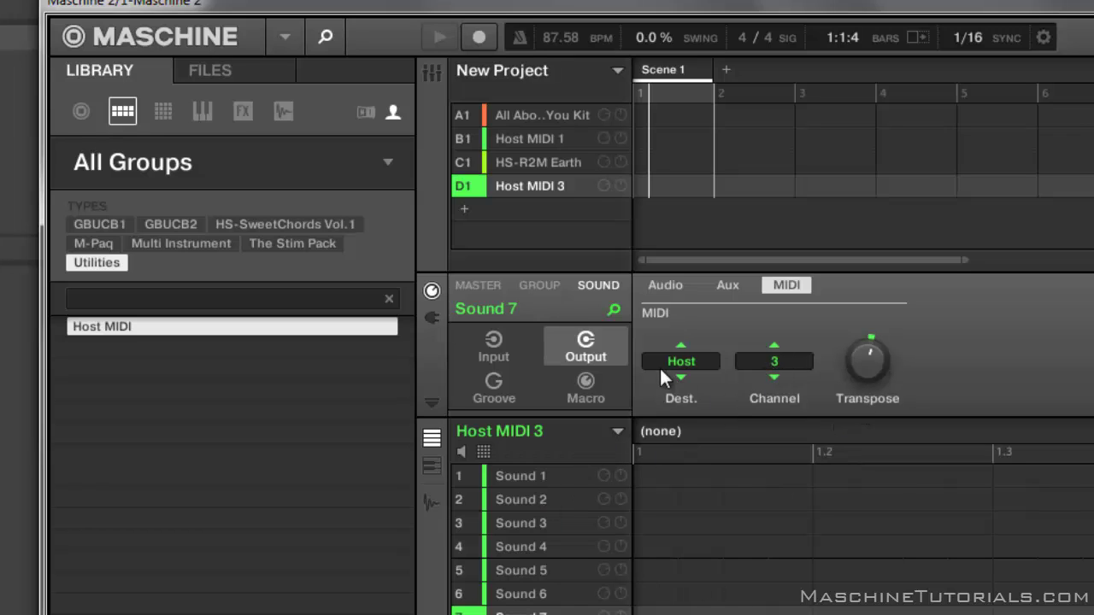
Step: Inspect the HS-R2M Earth group's MIDI input activation, channel and root note
left_click(552, 160)
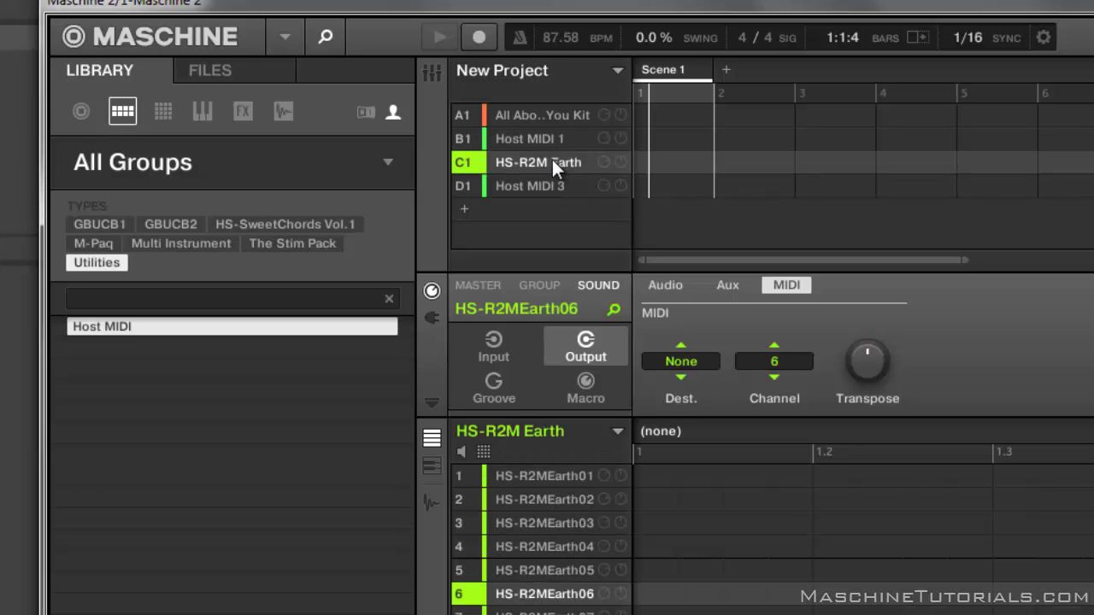
left_click(543, 287)
left_click(499, 348)
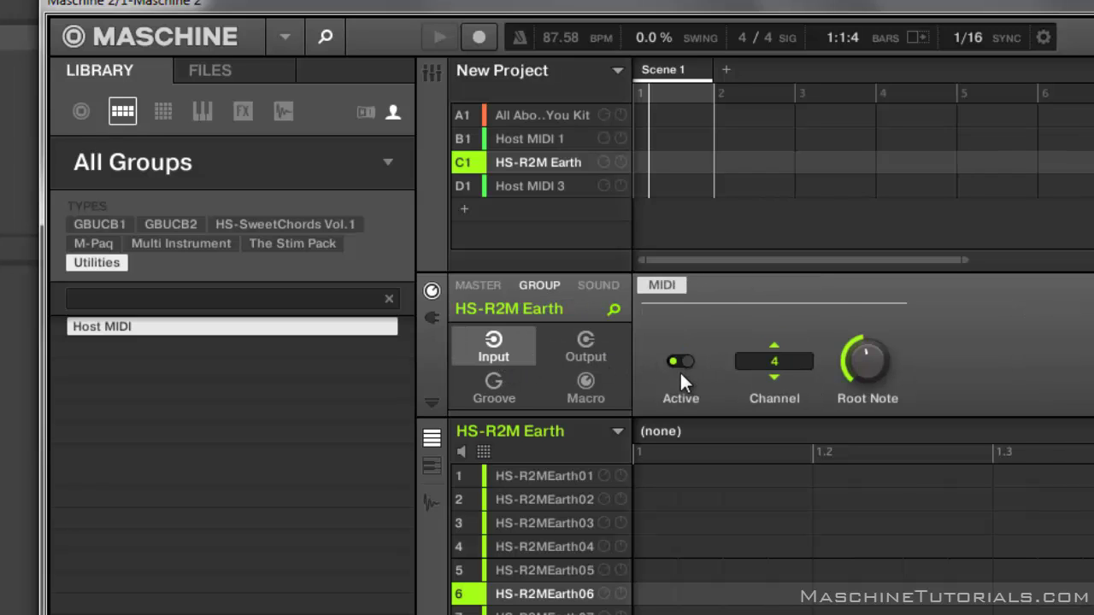
mouse_move(862, 354)
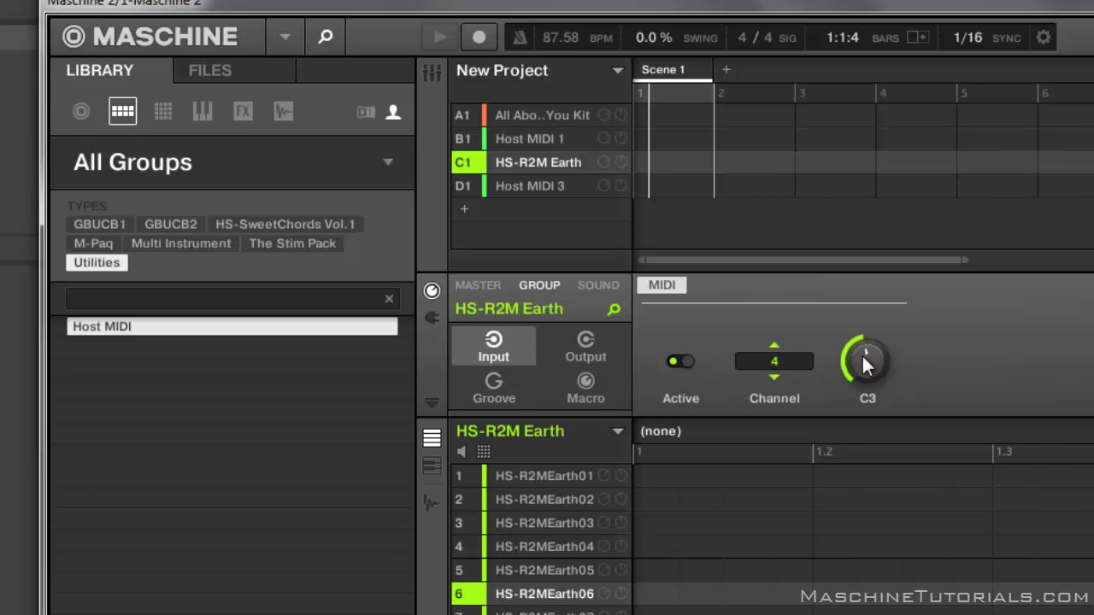